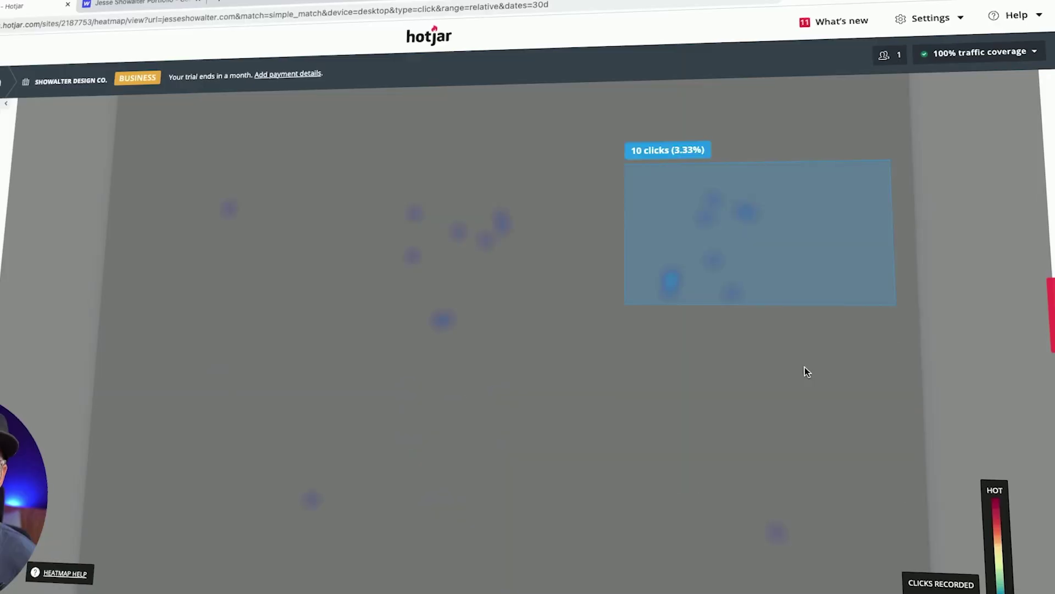
# Switch the homepage heatmap to Move and scroll through the mouse-movement map.
pyautogui.scroll(3, 704, 275)
pyautogui.click(437, 196)
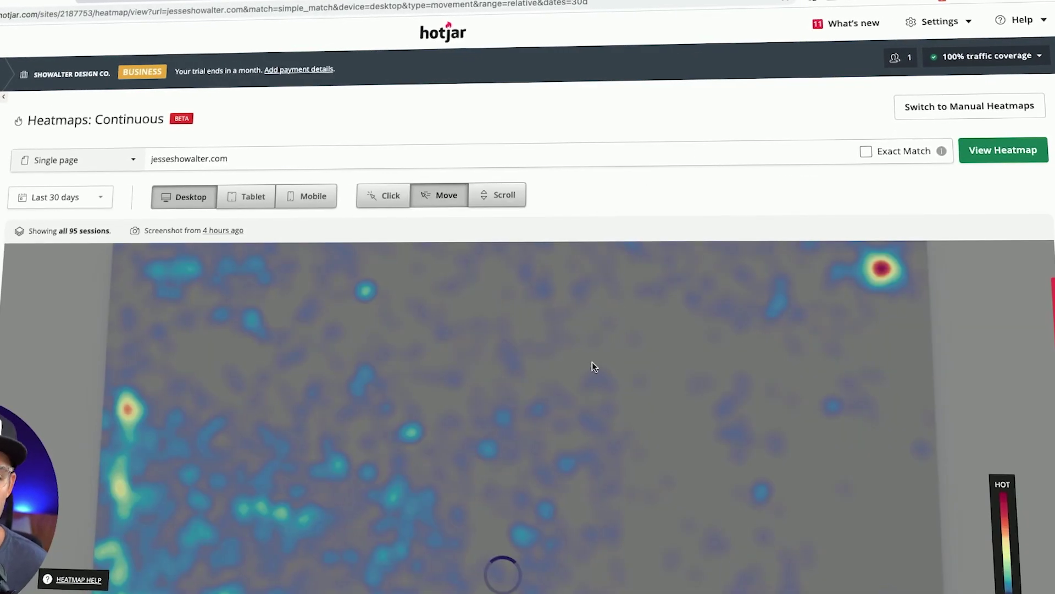
pyautogui.scroll(-5, 269, 498)
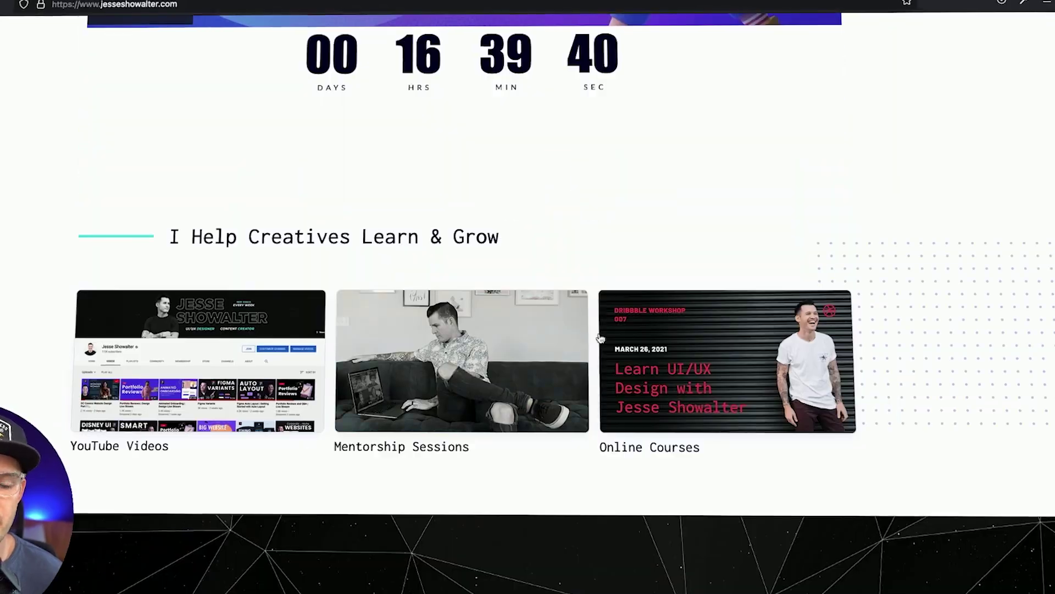
pyautogui.scroll(-15, 495, 275)
pyautogui.scroll(3, 522, 357)
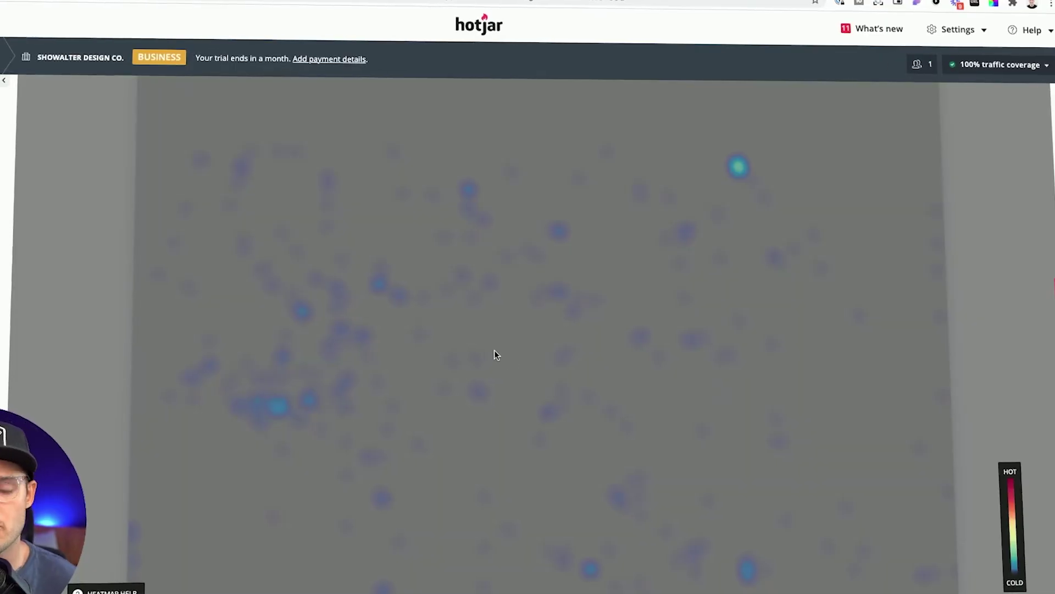
pyautogui.scroll(3, 494, 353)
# Switch to the Scroll heatmap and scroll down the scroll-depth map.
pyautogui.click(547, 192)
pyautogui.scroll(-3, 480, 308)
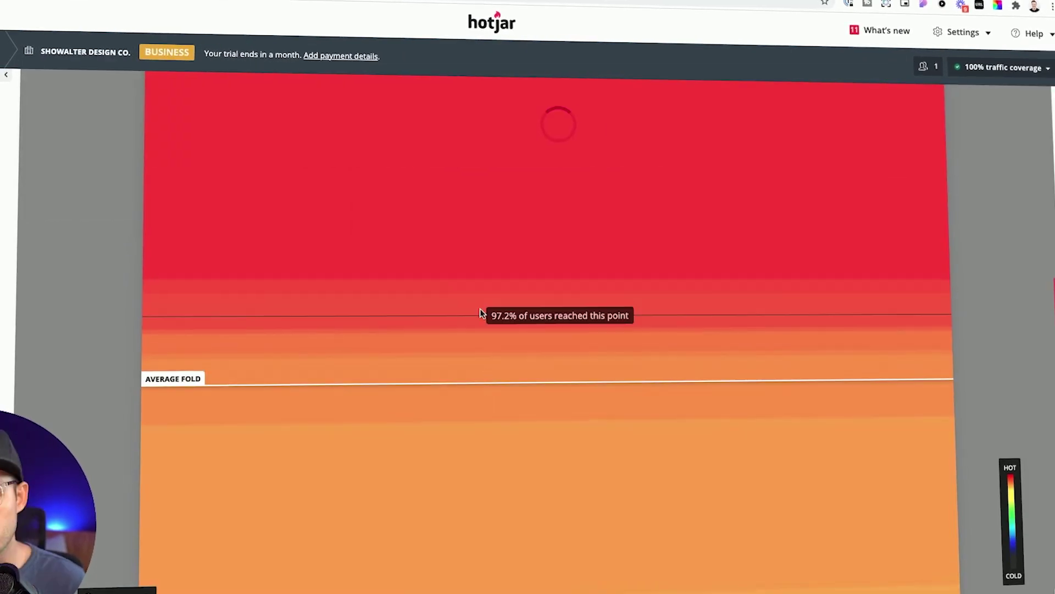
pyautogui.scroll(-10, 681, 329)
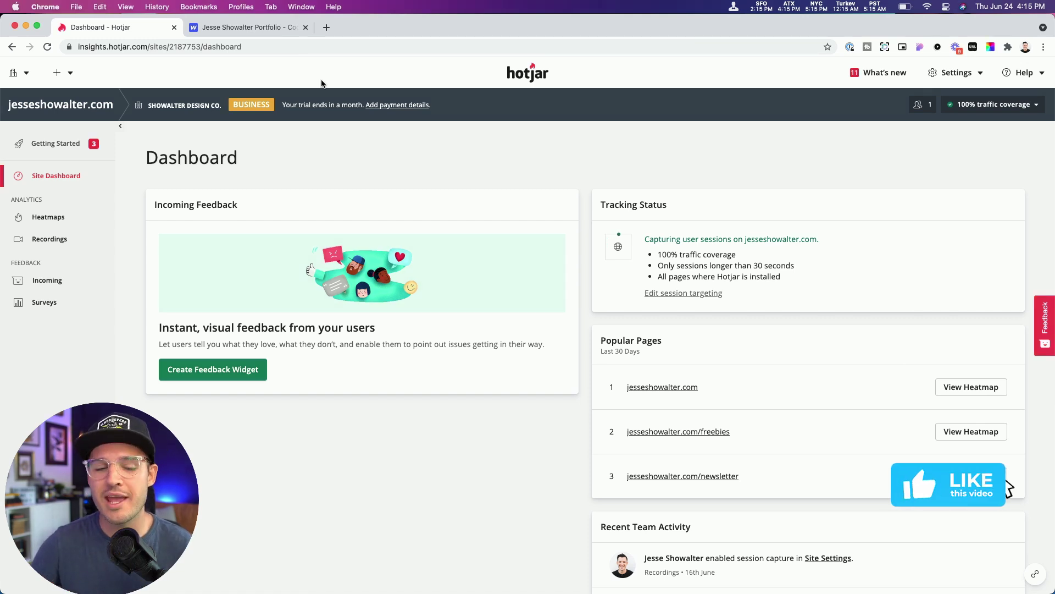
pyautogui.click(269, 27)
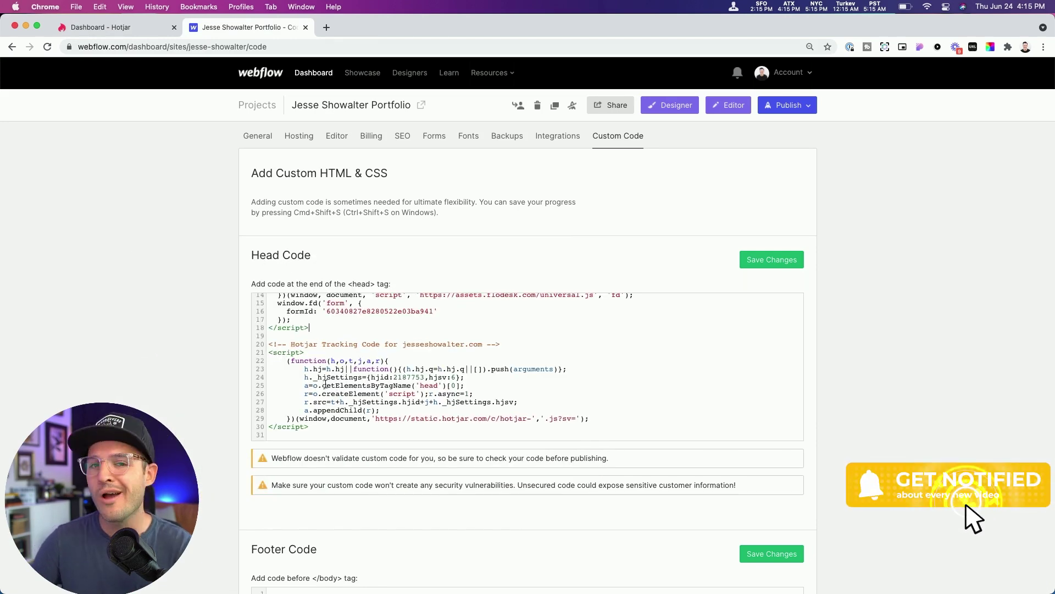
pyautogui.click(118, 28)
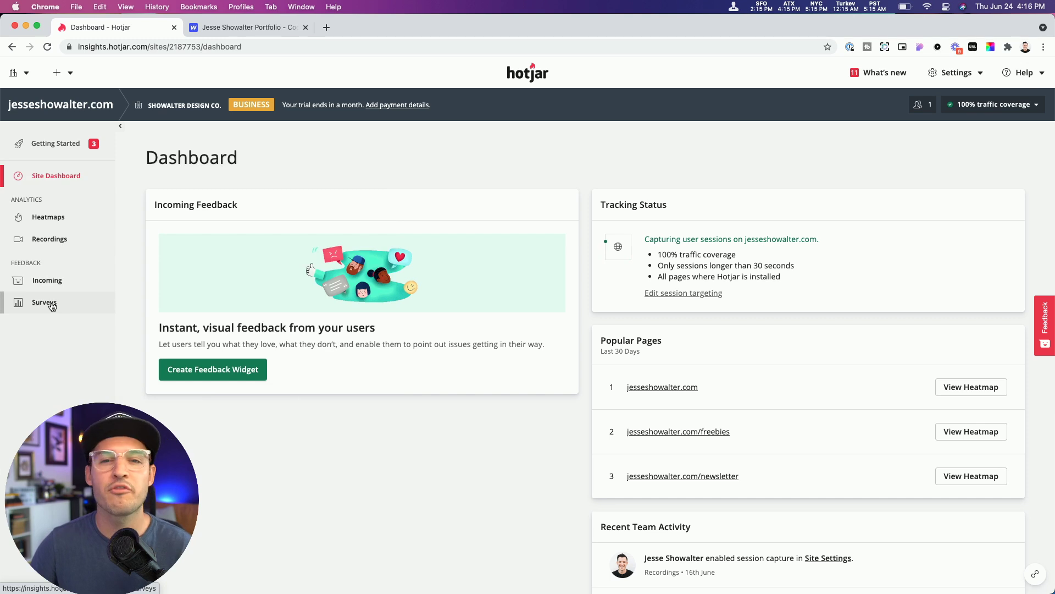
# From the Heatmaps list, view the click heatmap of the first popular page, the homepage.
pyautogui.click(44, 223)
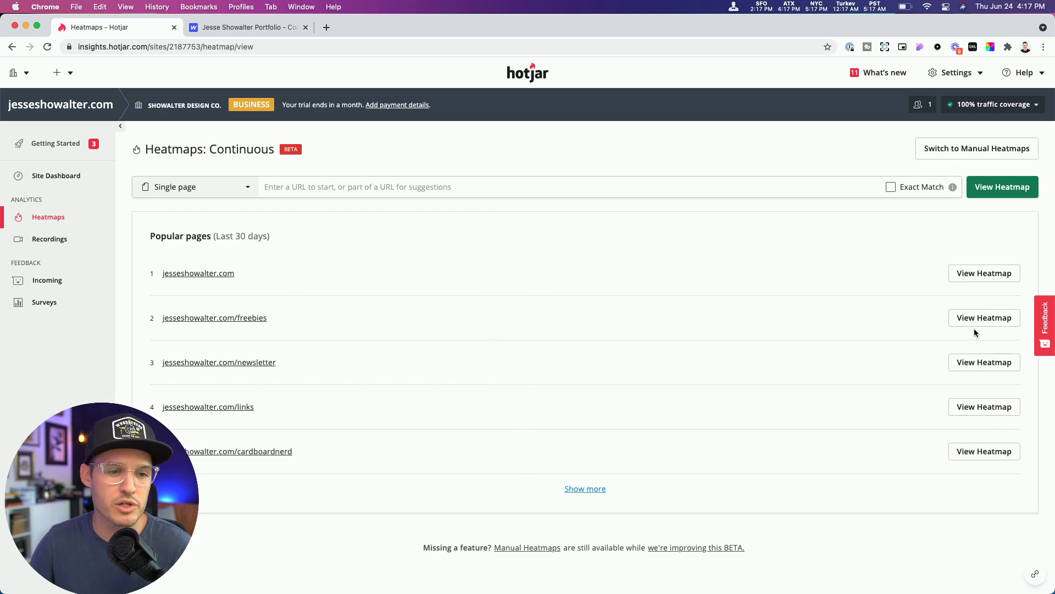
pyautogui.click(983, 273)
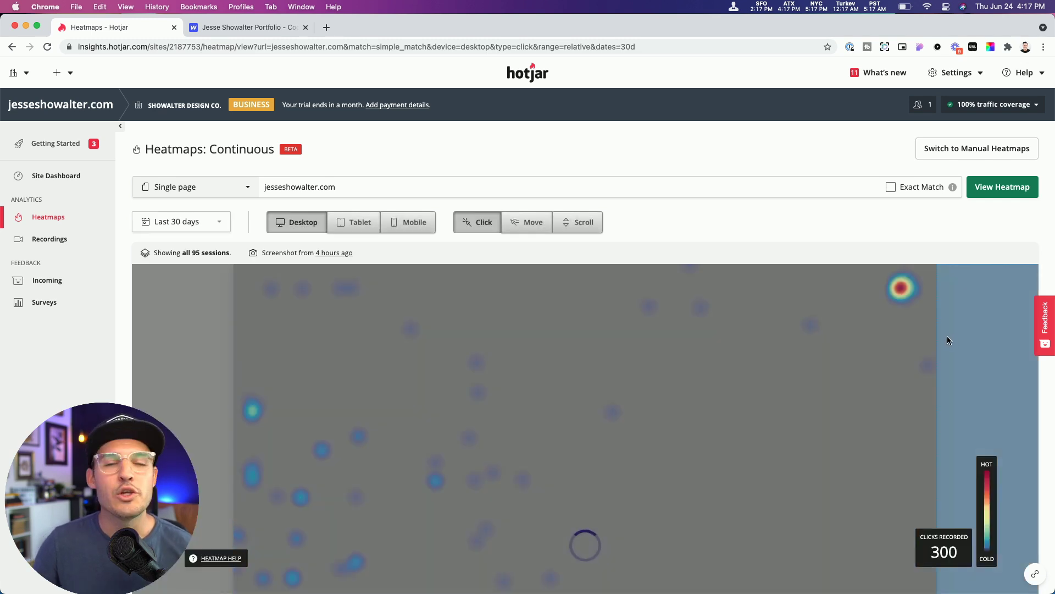
# Match the heatmap's top-right hot spot to the live site's hamburger menu, opening and closing it.
pyautogui.scroll(-5, 936, 339)
pyautogui.scroll(5, 935, 338)
pyautogui.scroll(3, 932, 345)
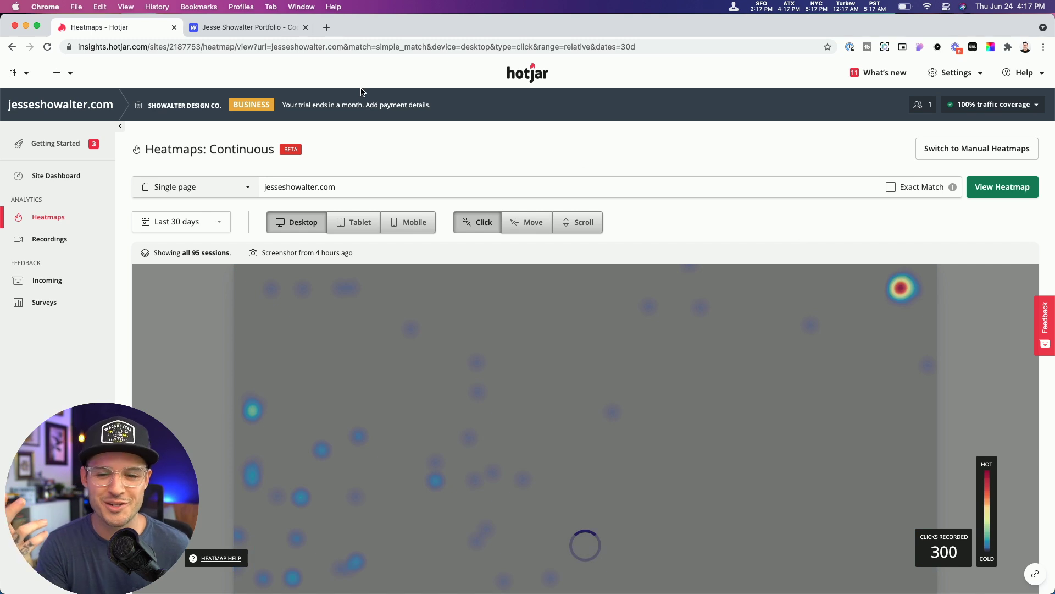
pyautogui.press('super+Tab')
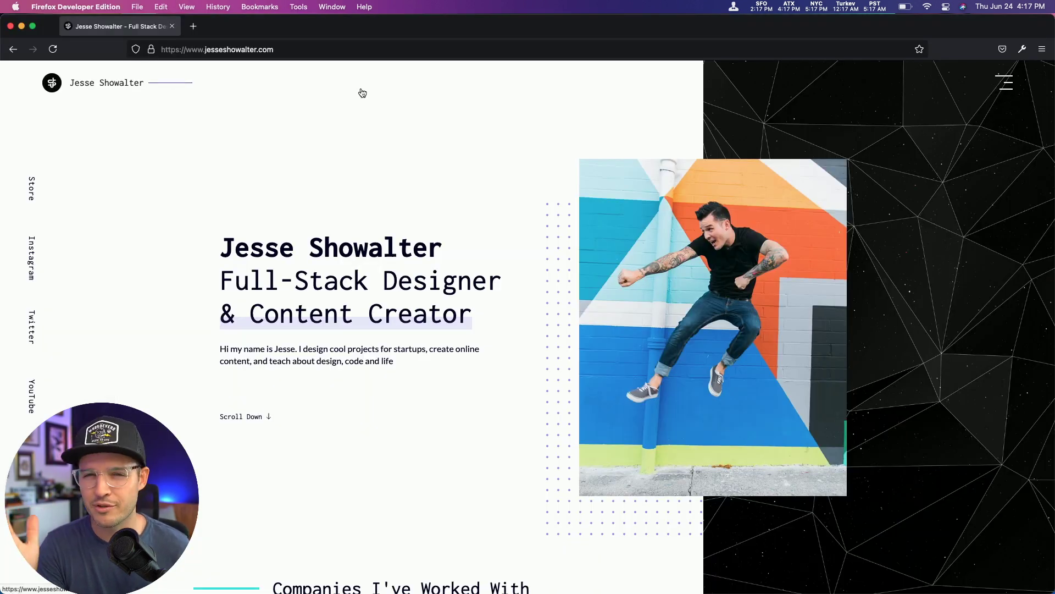
pyautogui.press('super+Tab')
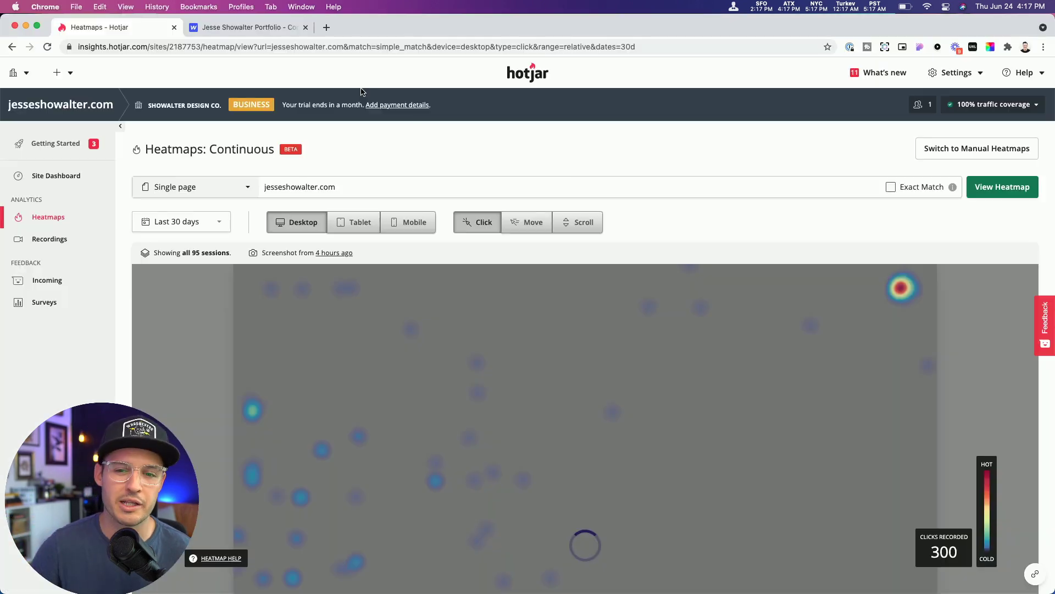
pyautogui.moveTo(901, 288)
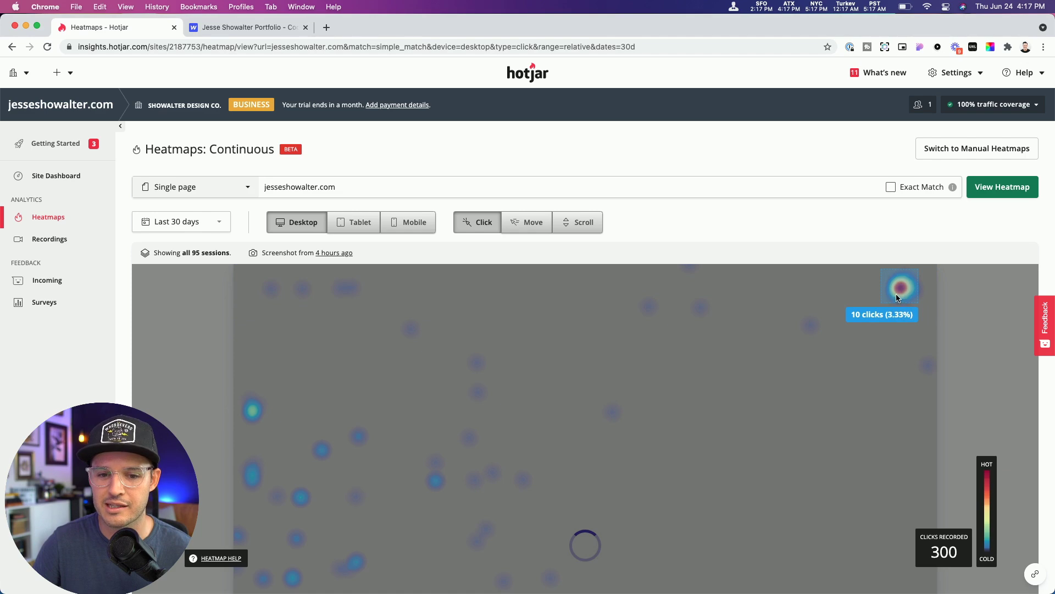
pyautogui.press('super+Tab')
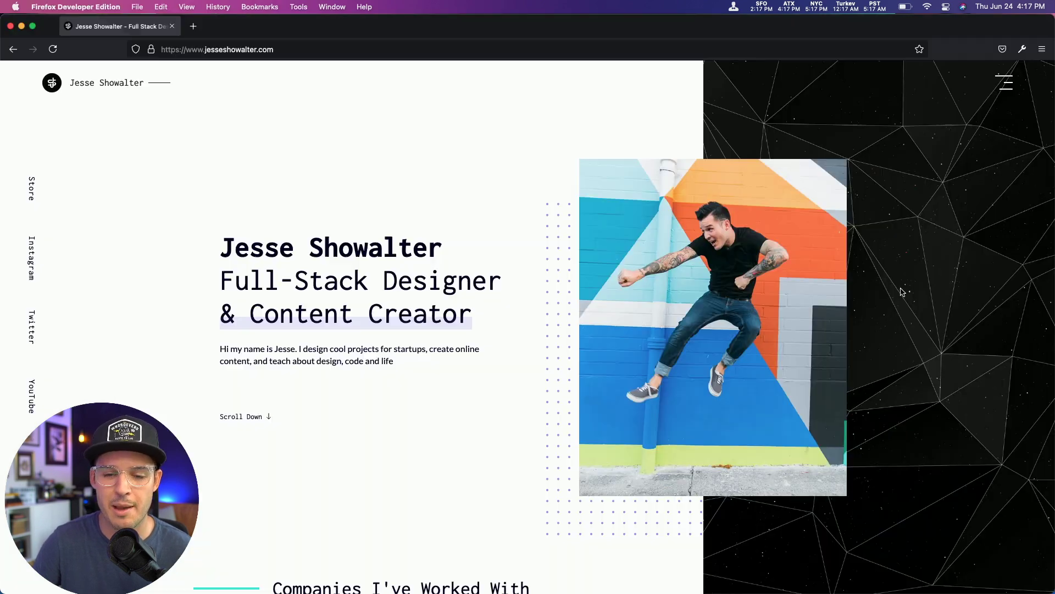
pyautogui.click(1002, 82)
pyautogui.click(1000, 83)
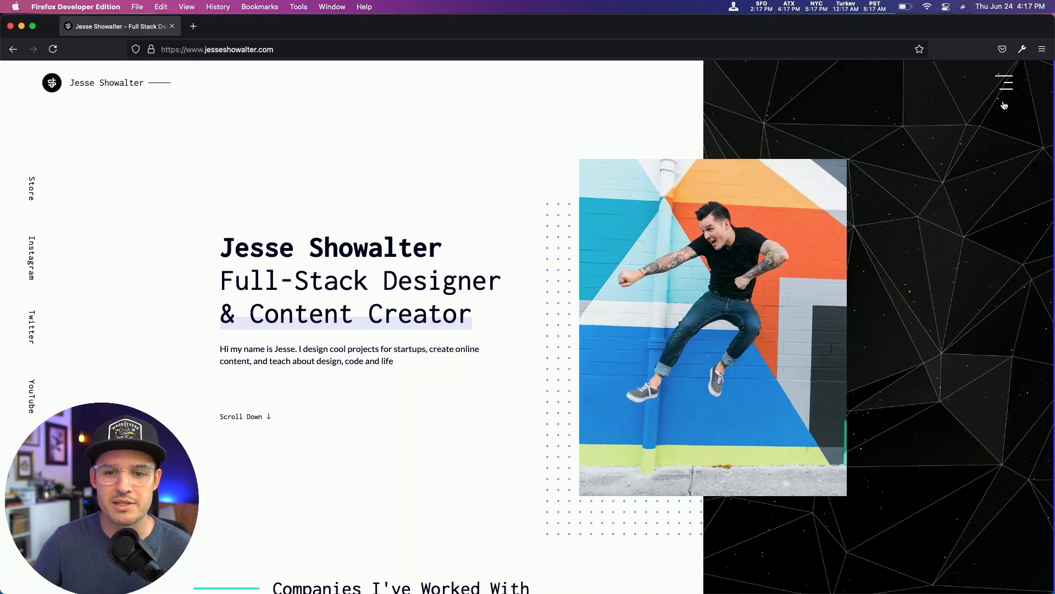
pyautogui.press('super+Tab')
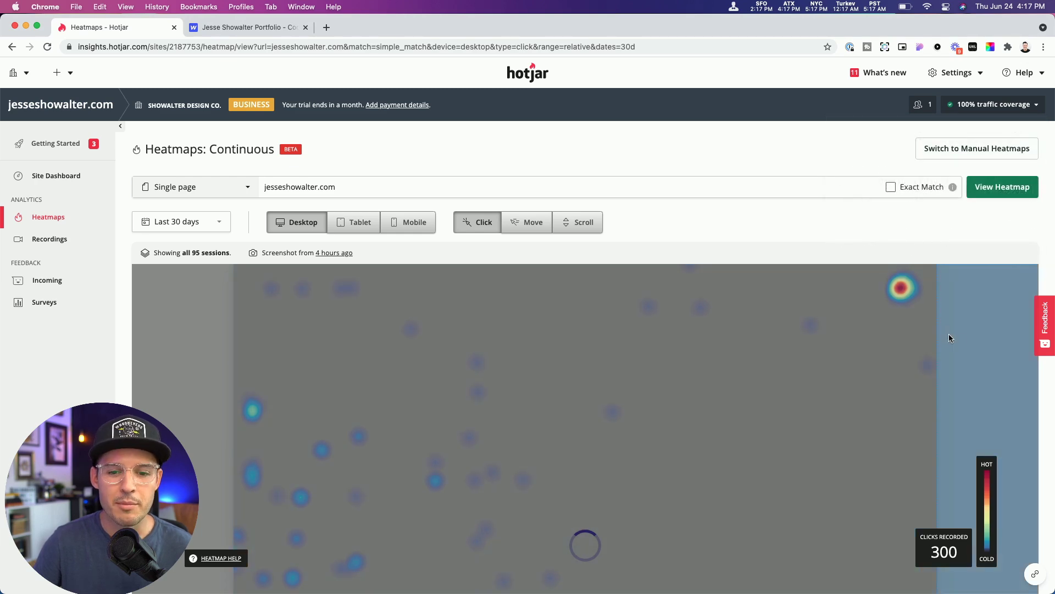
# Scroll down the click heatmap and compare its lower click areas with the live homepage.
pyautogui.scroll(-4, 958, 335)
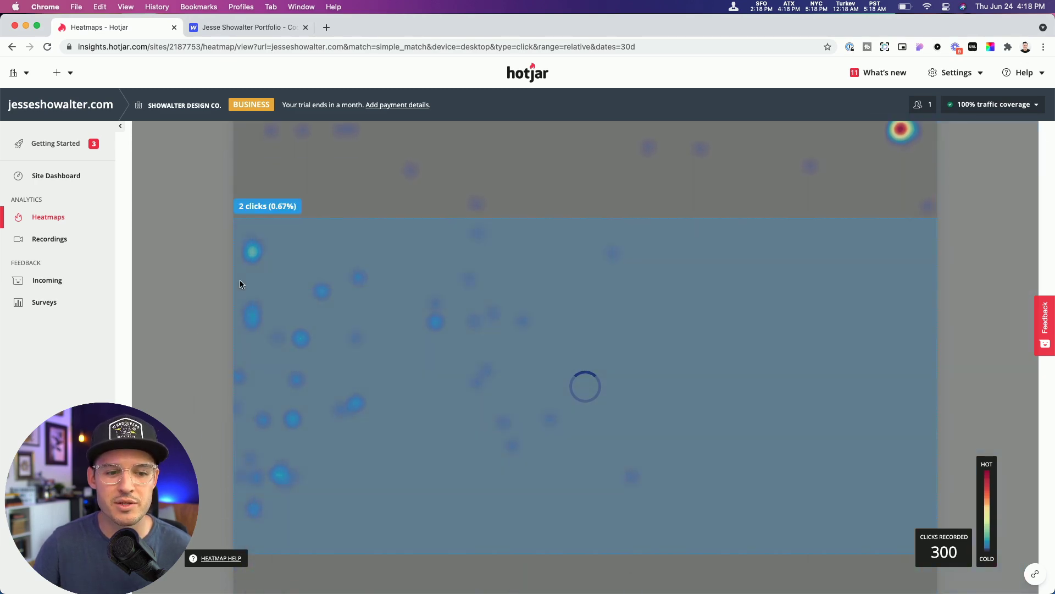
pyautogui.press('super+Tab')
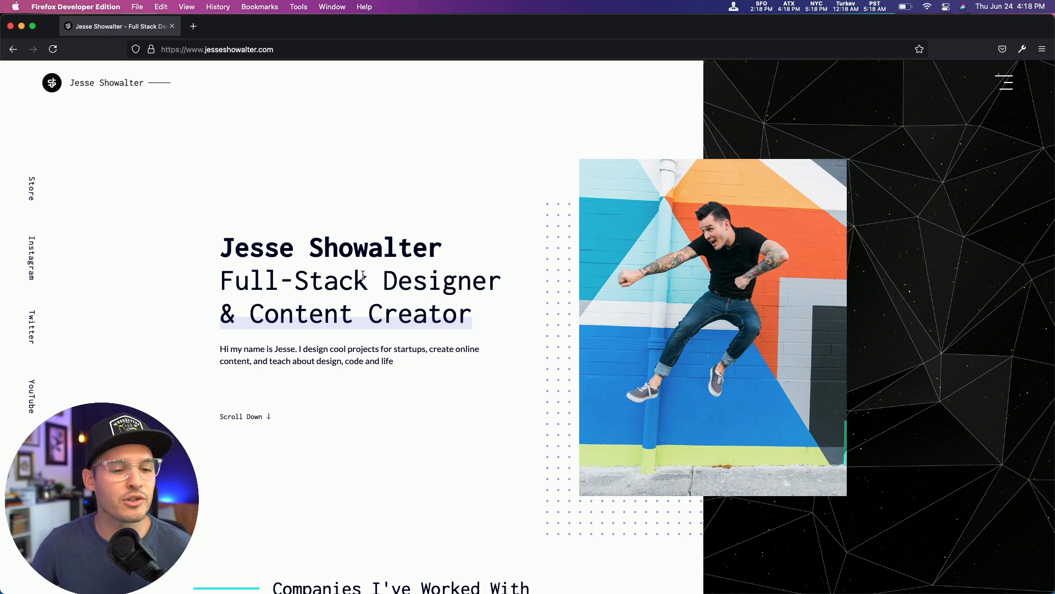
pyautogui.press('super+Tab')
pyautogui.press('super+Tab')
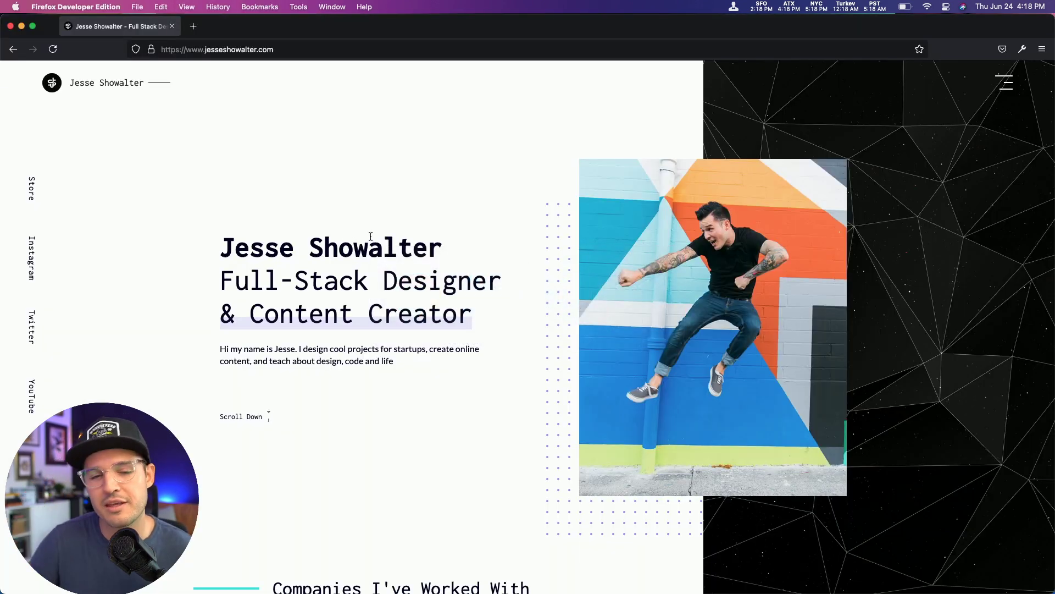
pyautogui.press('super+Tab')
pyautogui.press('super+Tab')
# Scroll the live site down and advance the testimonial carousel twice.
pyautogui.scroll(-1, 774, 366)
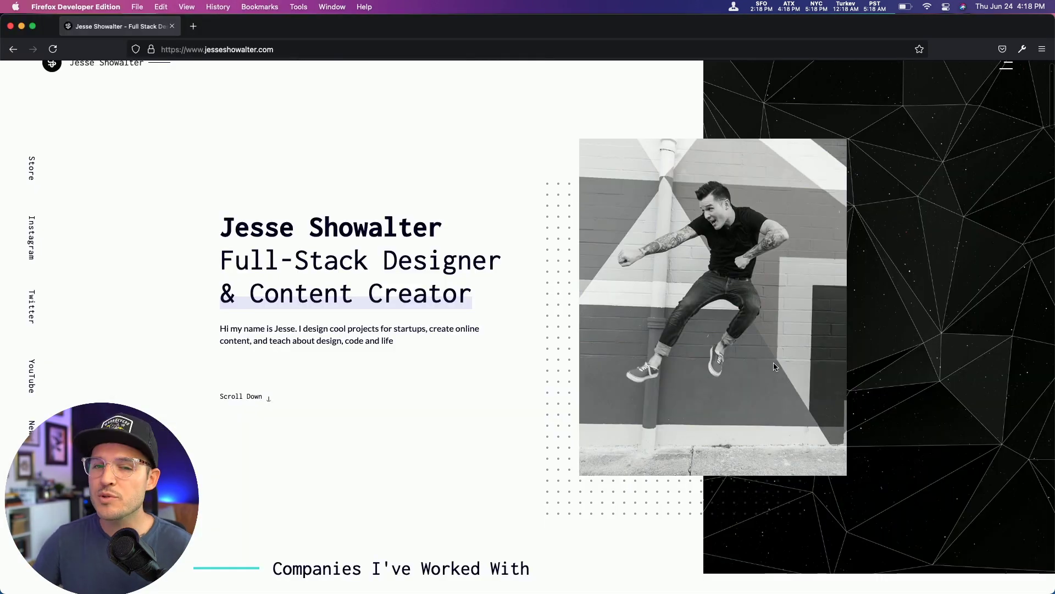
pyautogui.scroll(-6, 775, 367)
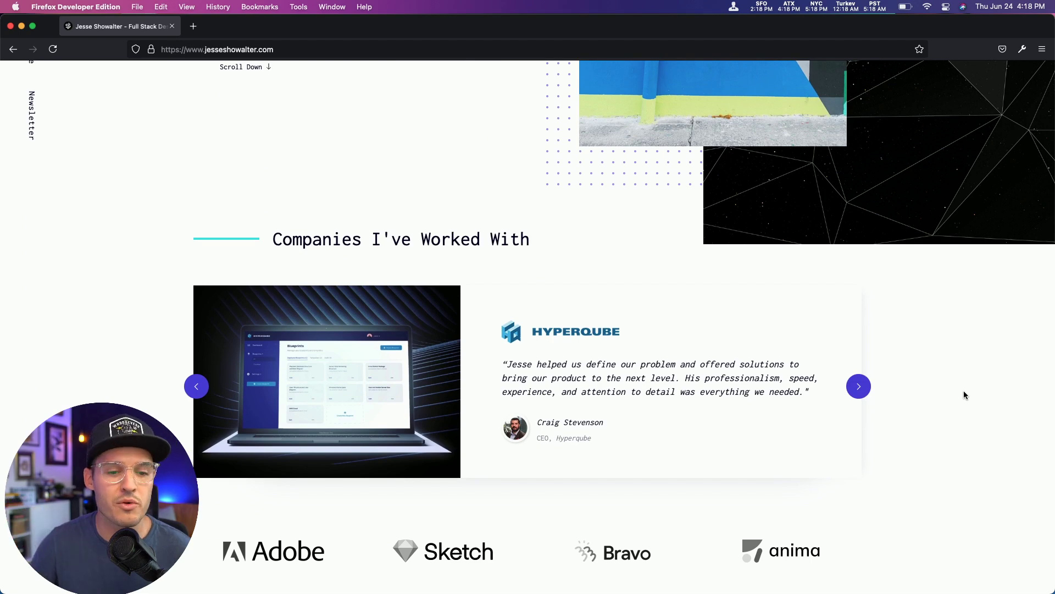
pyautogui.click(859, 385)
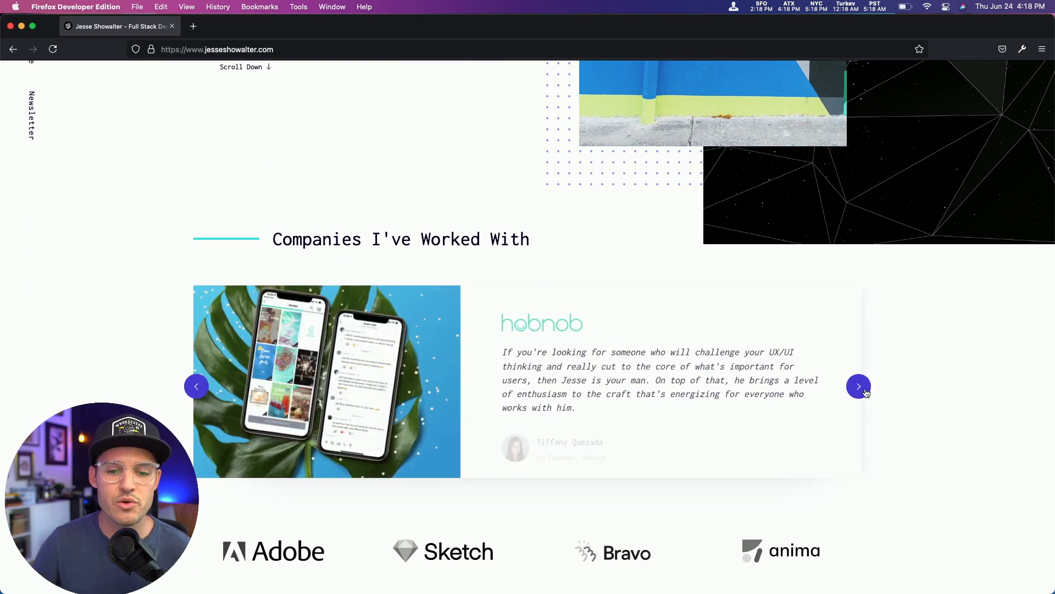
pyautogui.click(859, 385)
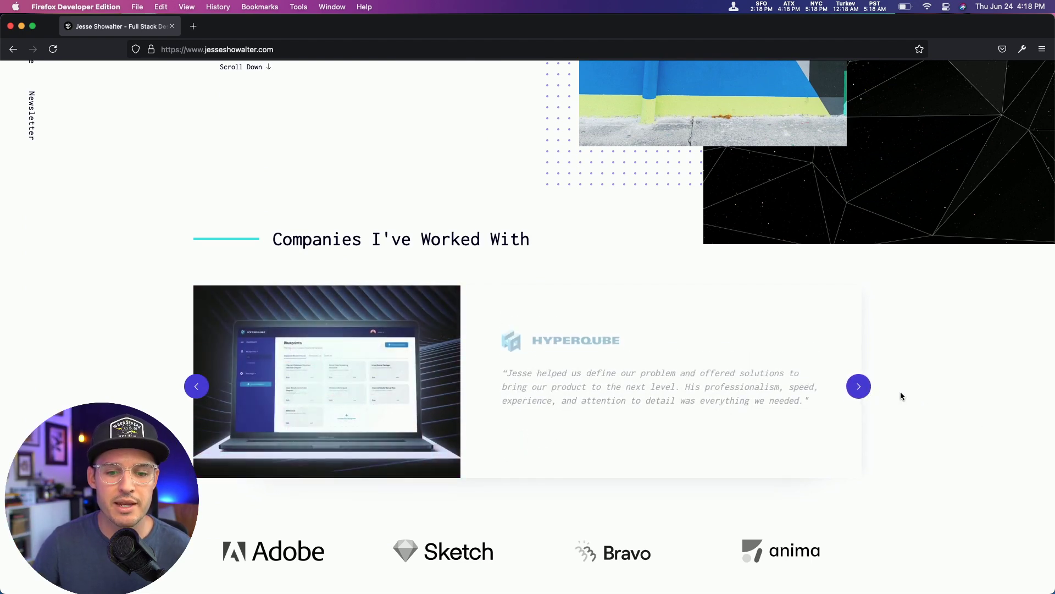
# Return to the Hotjar click heatmap and scroll back up it.
pyautogui.press('super+Tab')
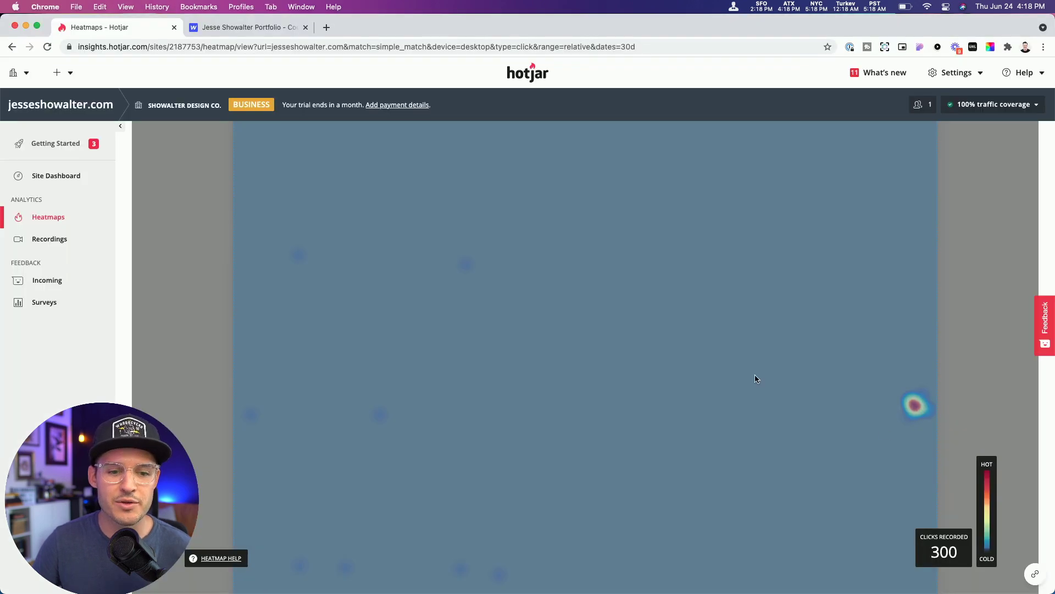
pyautogui.press('super+Tab')
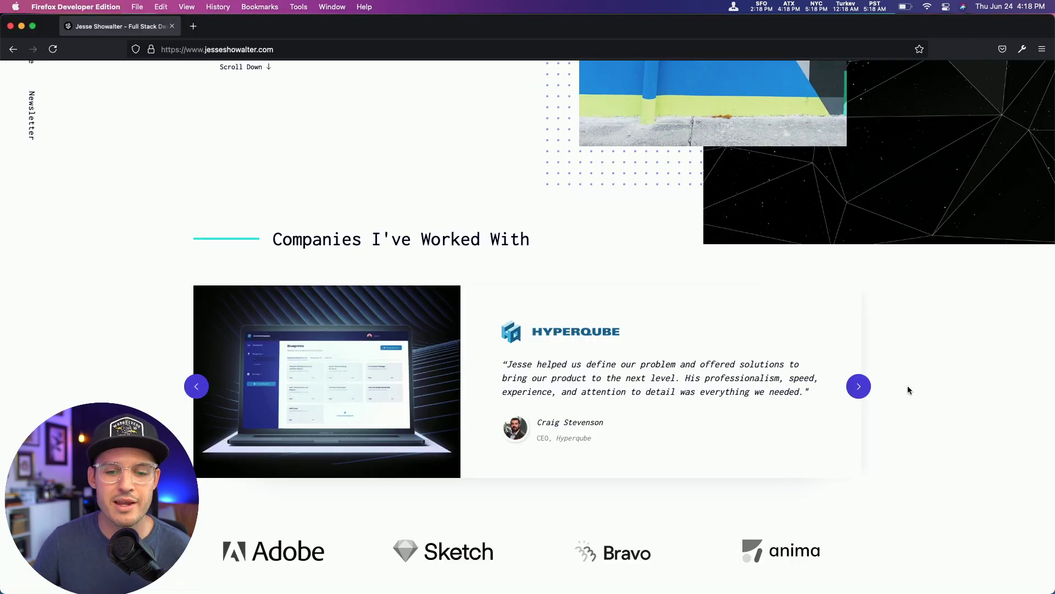
pyautogui.press('super+Tab')
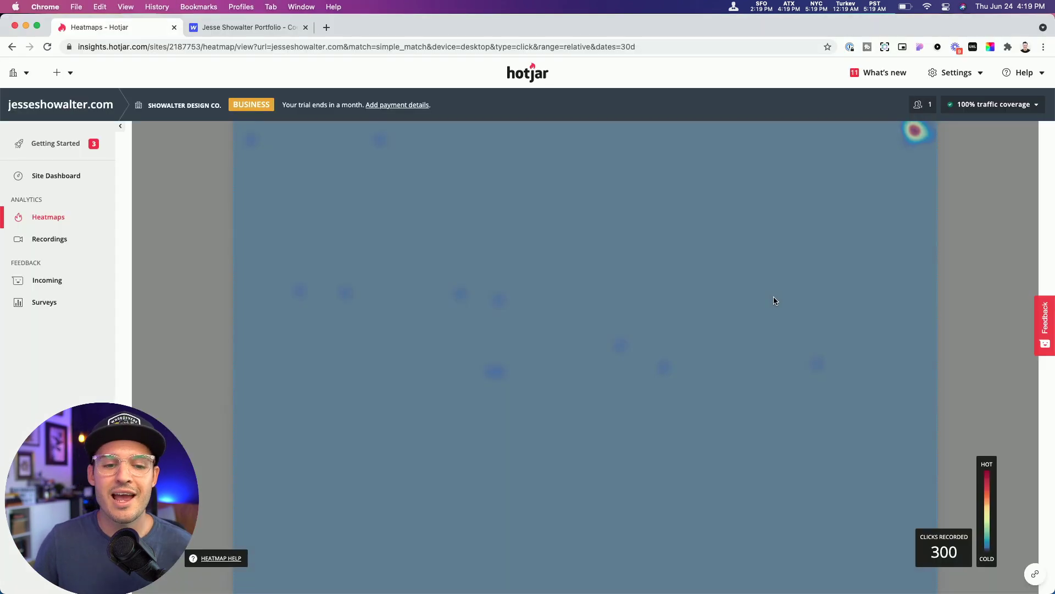
pyautogui.scroll(2, 775, 299)
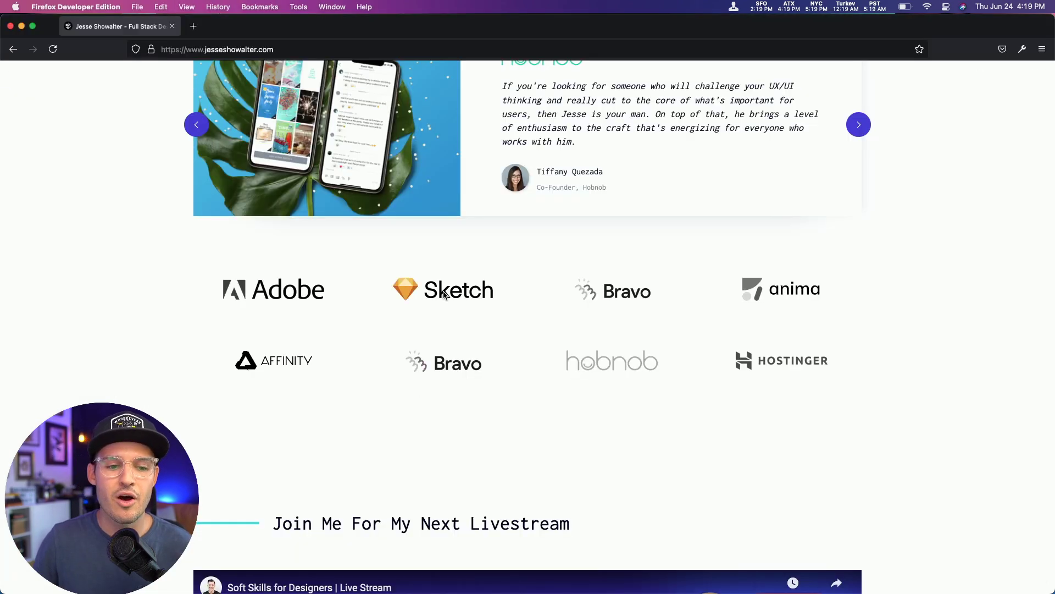
pyautogui.scroll(2, 445, 296)
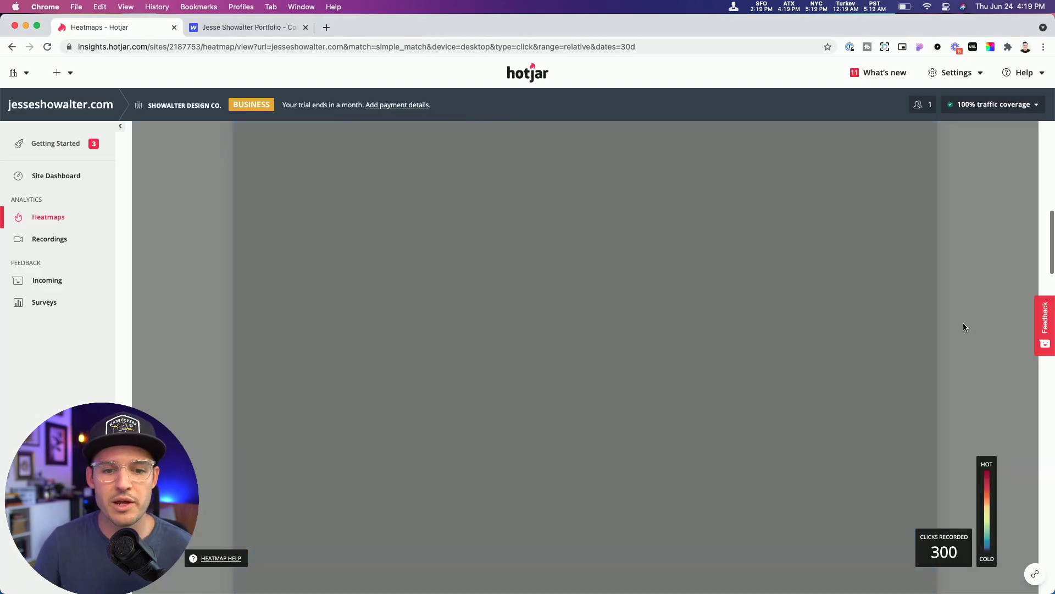
pyautogui.scroll(4, 963, 322)
pyautogui.scroll(-5, 963, 327)
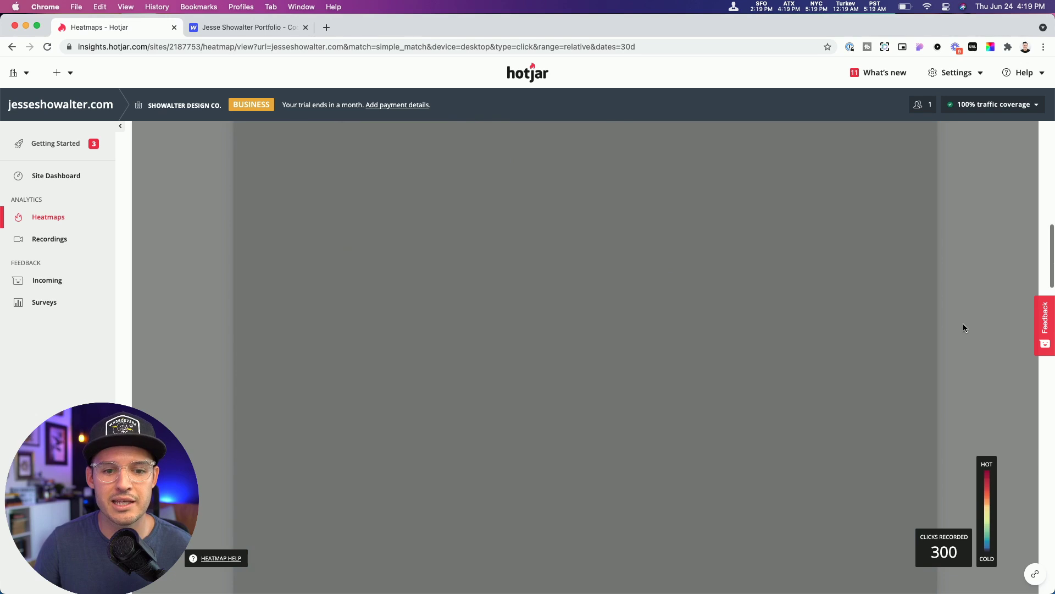
pyautogui.press('super+Tab')
pyautogui.scroll(-7, 962, 327)
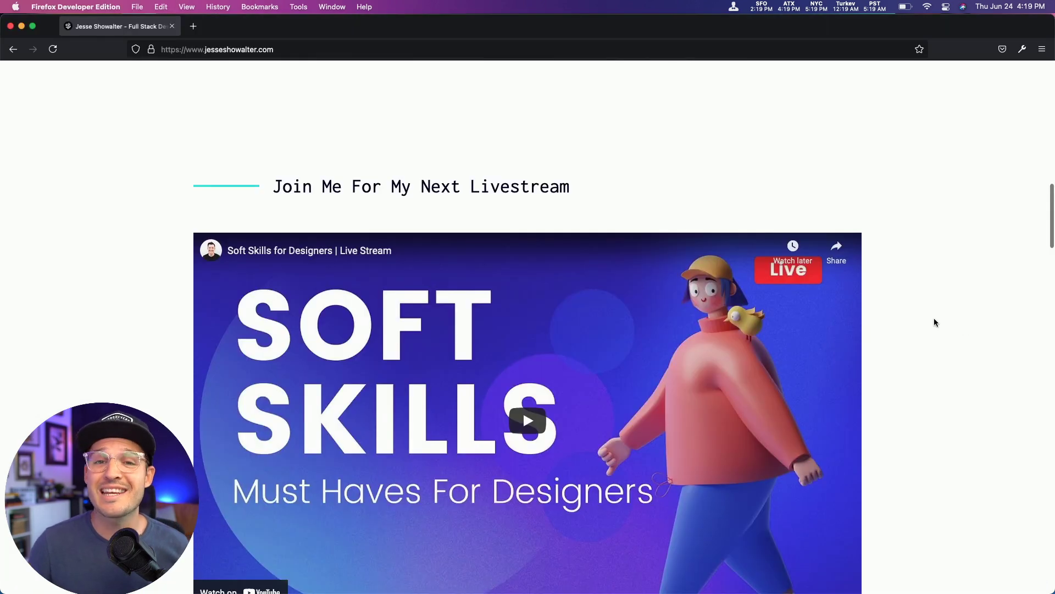
pyautogui.scroll(-3, 935, 324)
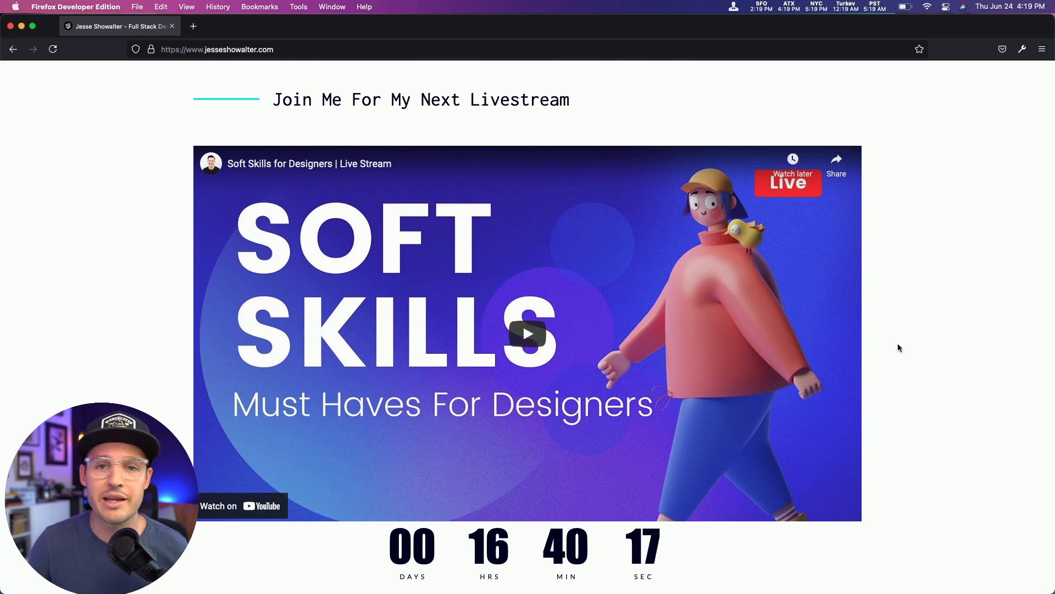
pyautogui.scroll(-7, 907, 347)
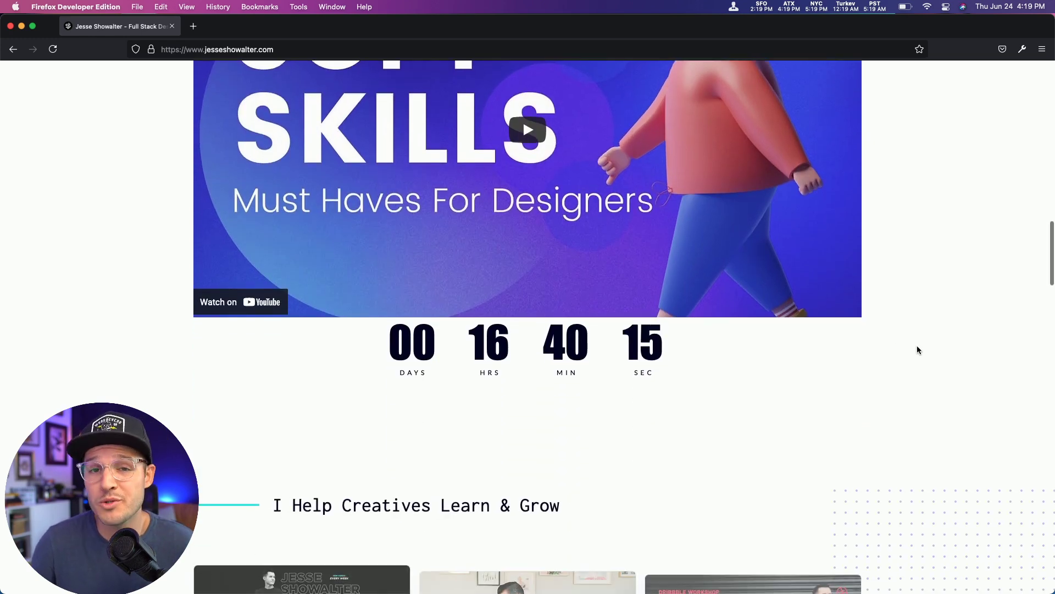
pyautogui.scroll(-5, 920, 342)
pyautogui.scroll(1, 920, 342)
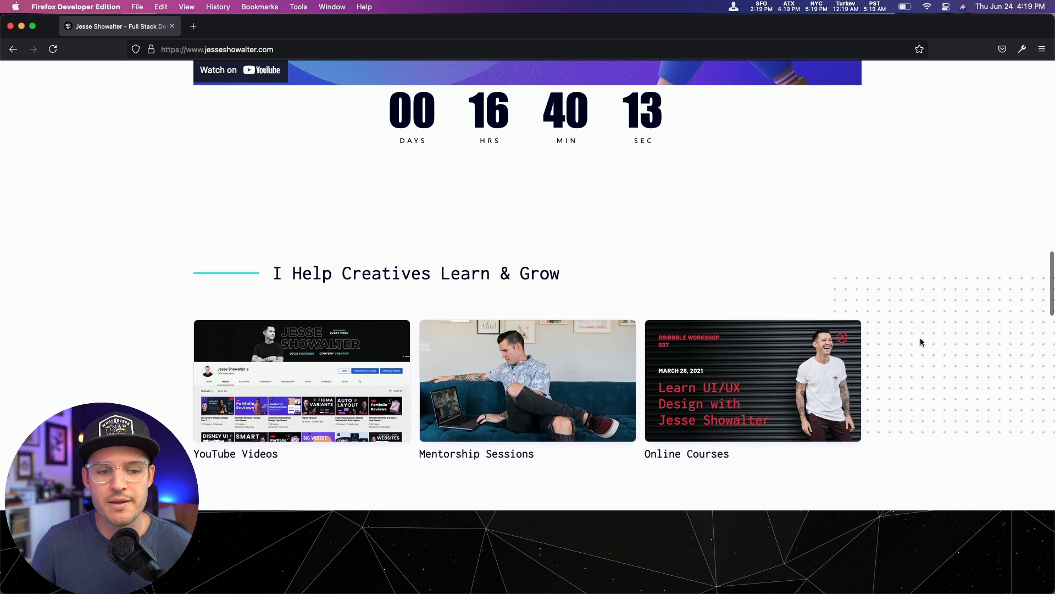
pyautogui.press('super+Tab')
pyautogui.scroll(-5, 840, 365)
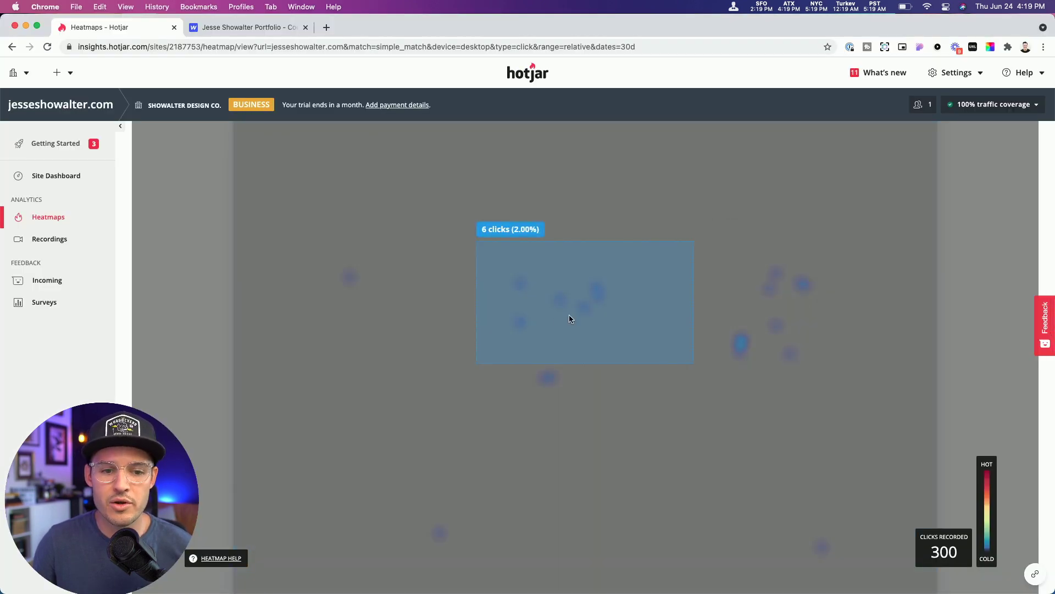
pyautogui.scroll(6, 806, 308)
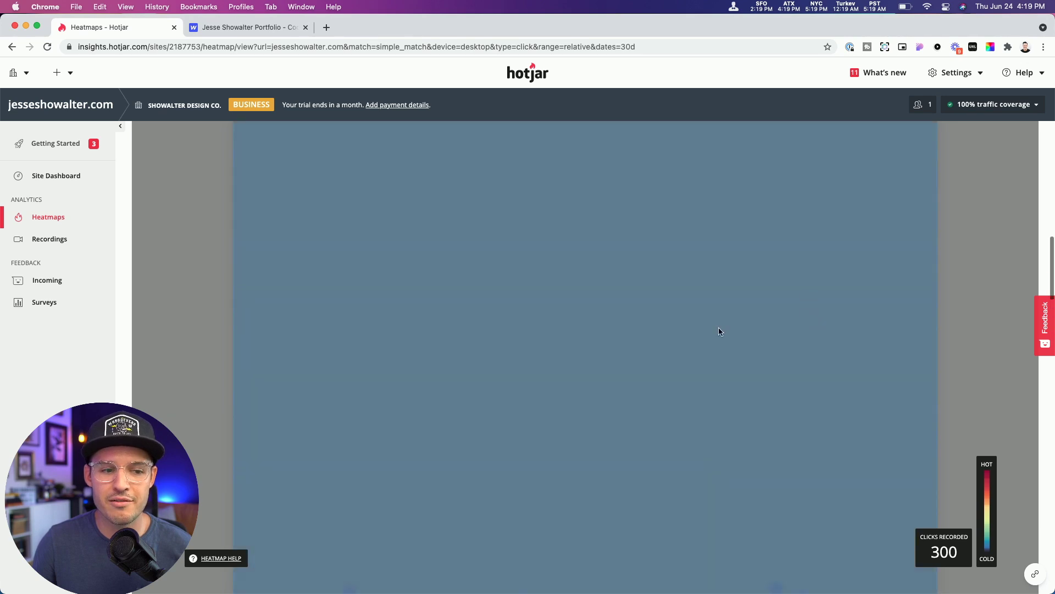
# Switch the homepage heatmap to Move and scroll through the movement map.
pyautogui.scroll(5, 803, 295)
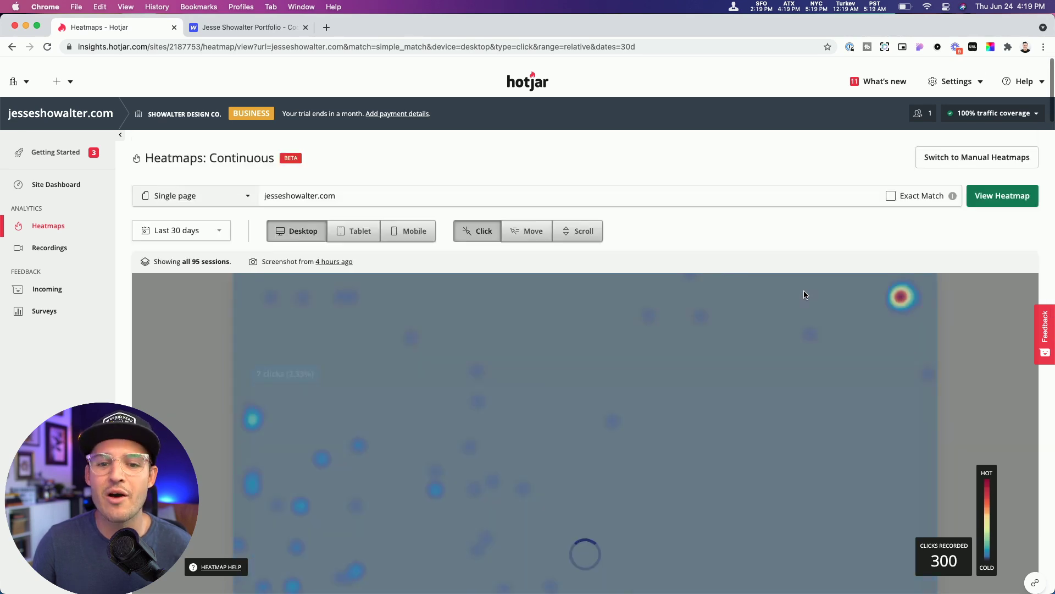
pyautogui.click(533, 225)
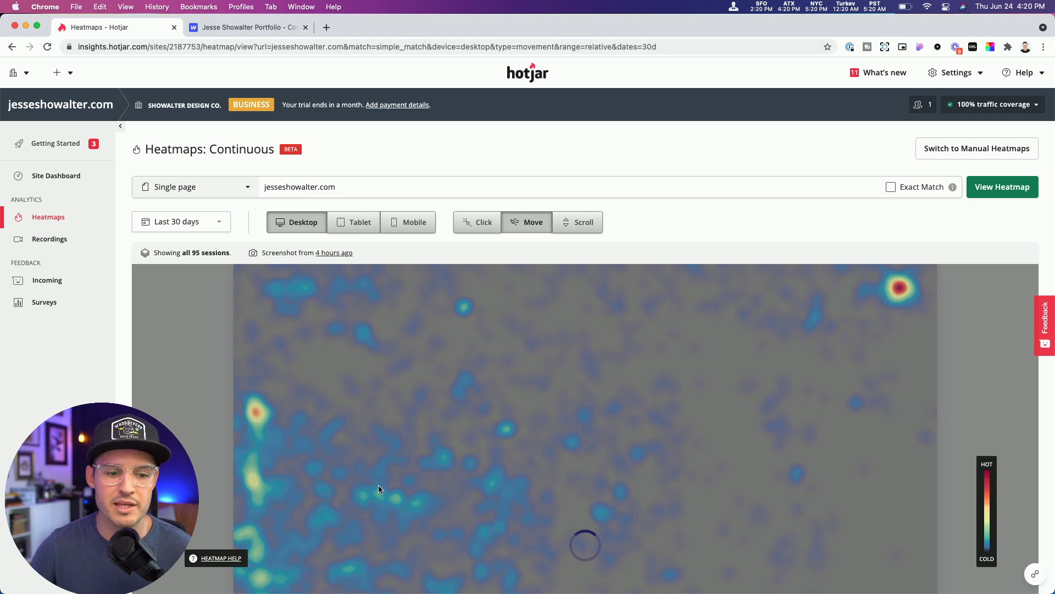
pyautogui.scroll(-10, 893, 320)
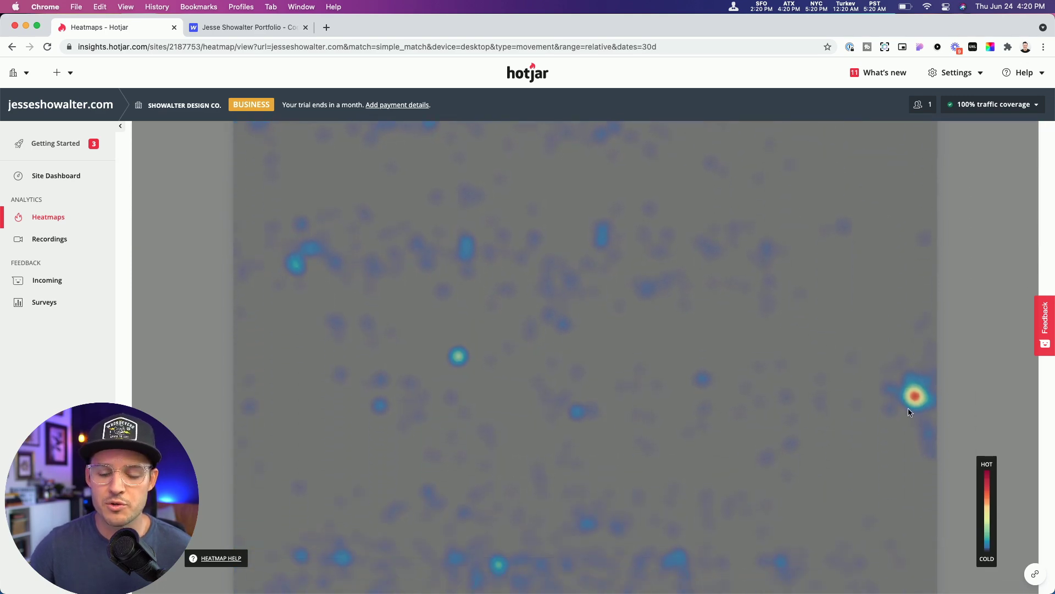
pyautogui.scroll(-10, 925, 392)
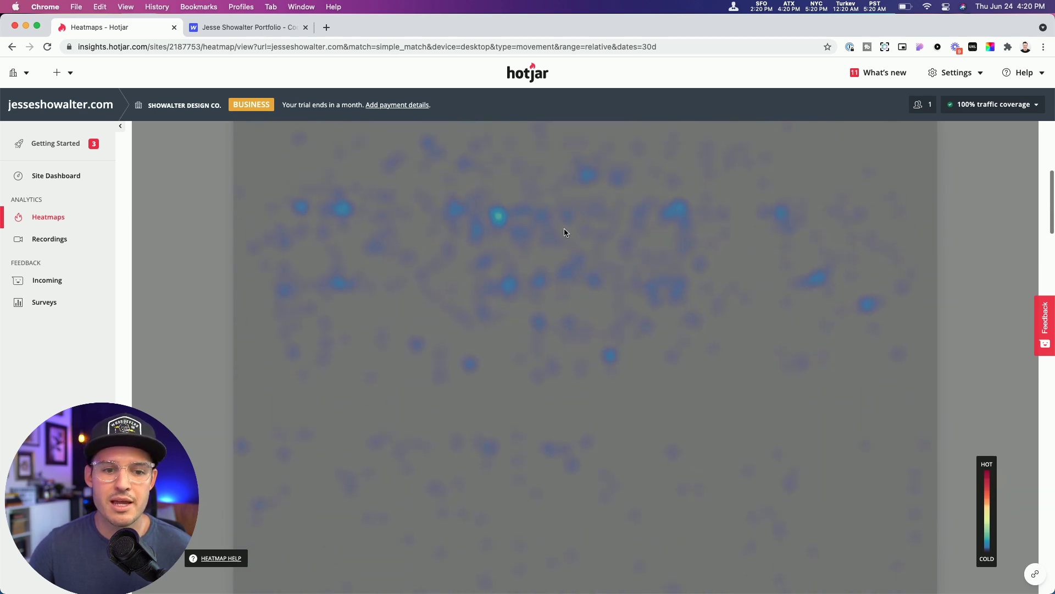
pyautogui.scroll(3, 553, 275)
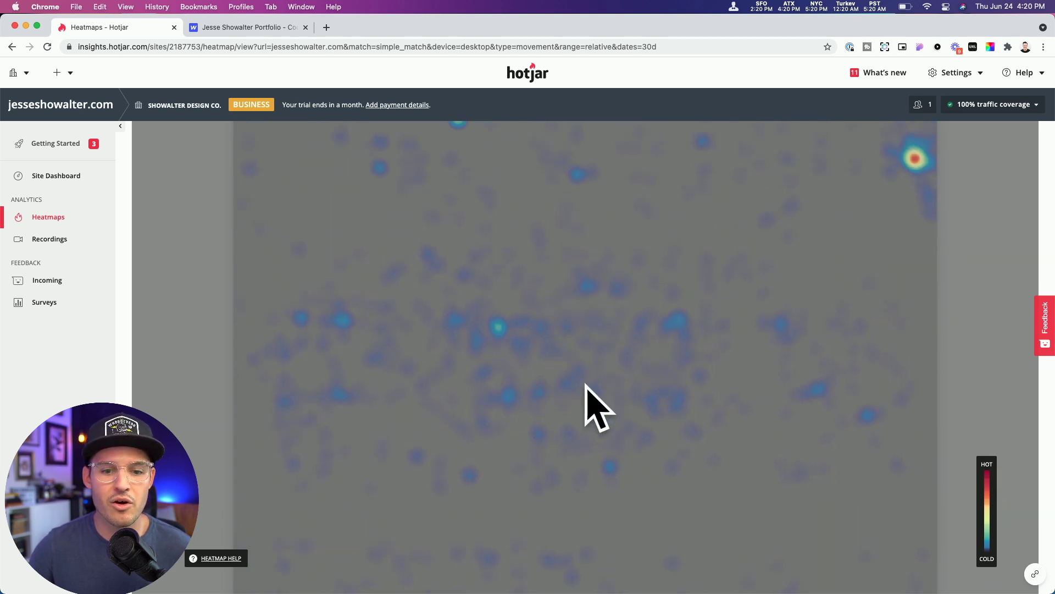
# Compare the movement heatmap against the live portfolio site, switching between the two.
pyautogui.press('super+Tab')
pyautogui.scroll(6, 572, 307)
pyautogui.scroll(10, 587, 311)
pyautogui.press('super+Tab')
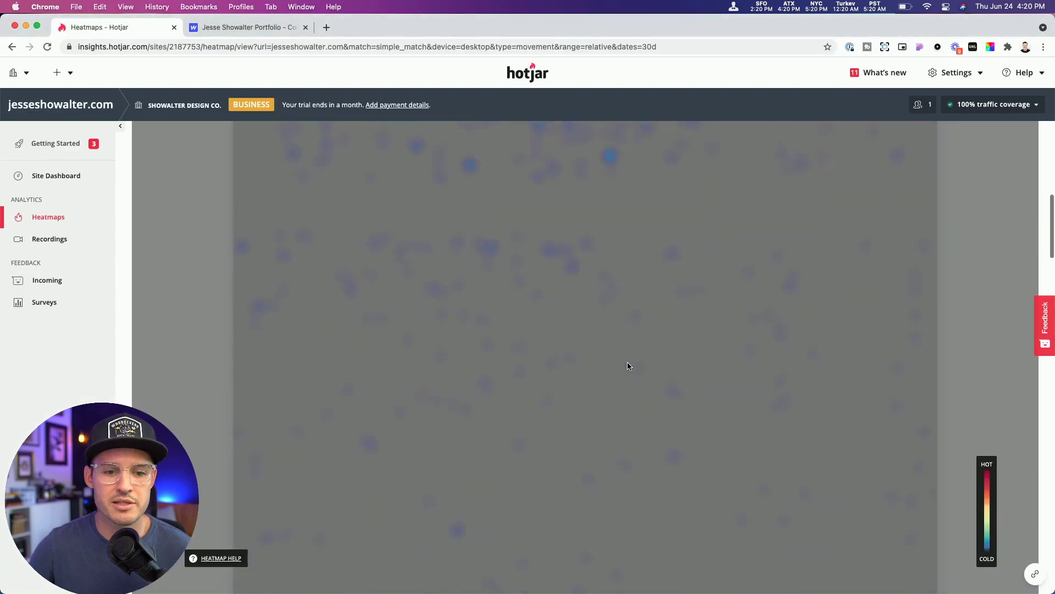
pyautogui.scroll(-5, 629, 365)
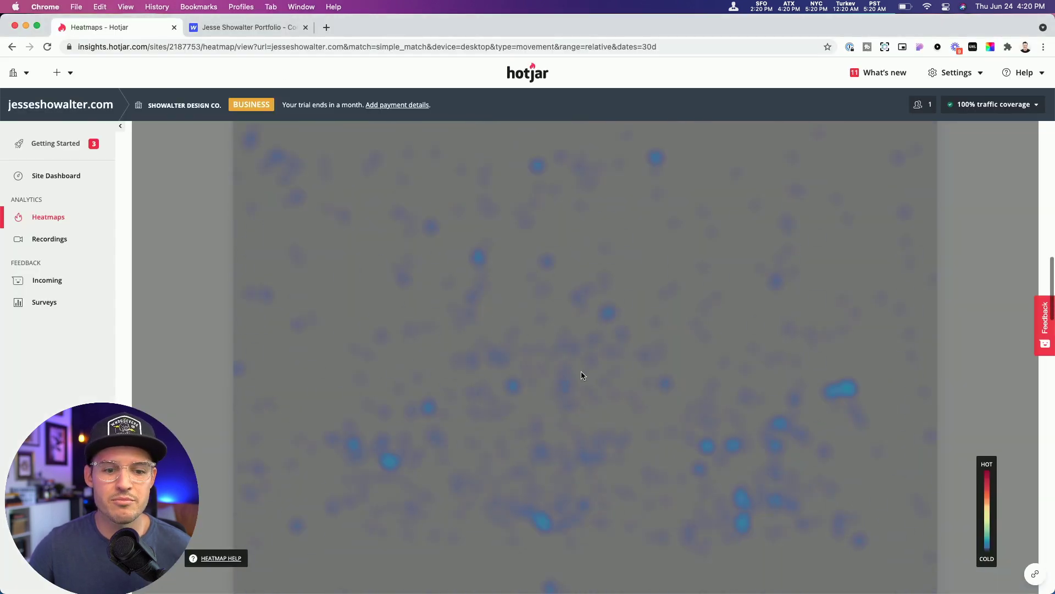
pyautogui.press('super+Tab')
pyautogui.scroll(-10, 610, 344)
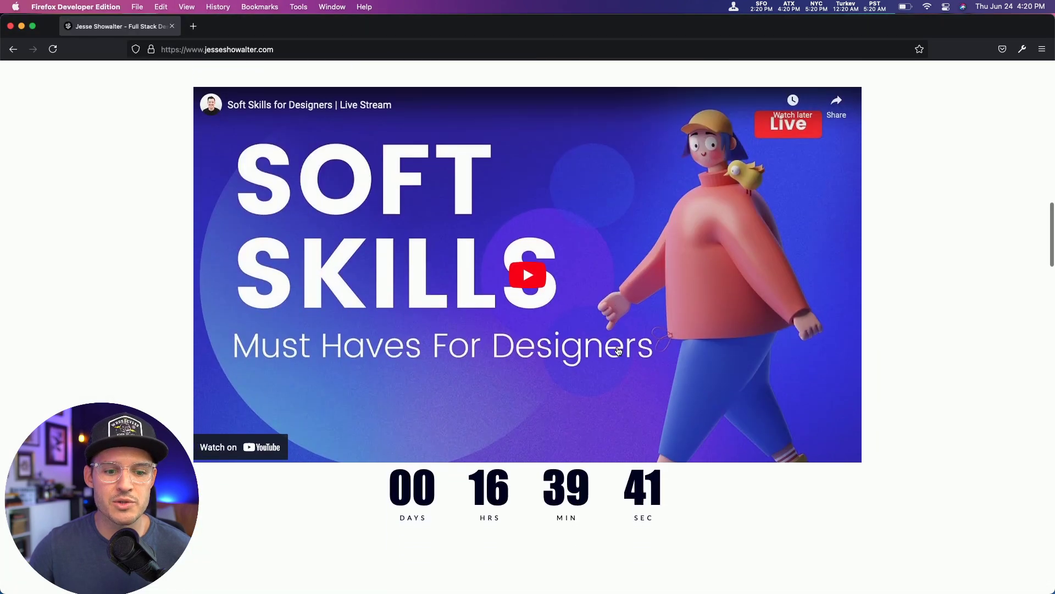
pyautogui.scroll(-6, 618, 351)
pyautogui.press('super+Tab')
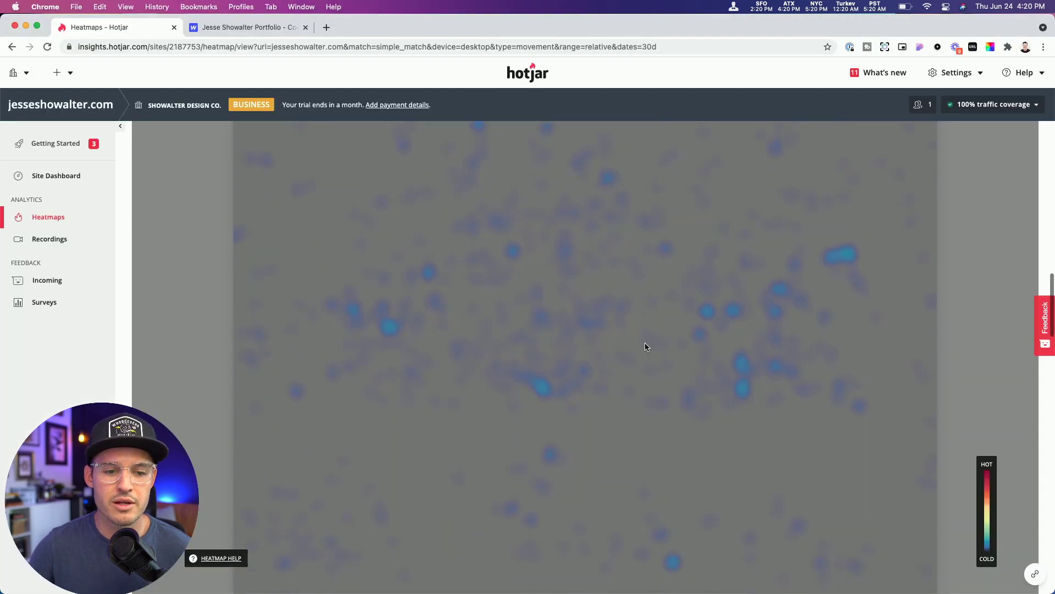
# Scroll through the live site again, then return to the movement heatmap and scroll it.
pyautogui.press('super+Tab')
pyautogui.scroll(-10, 646, 355)
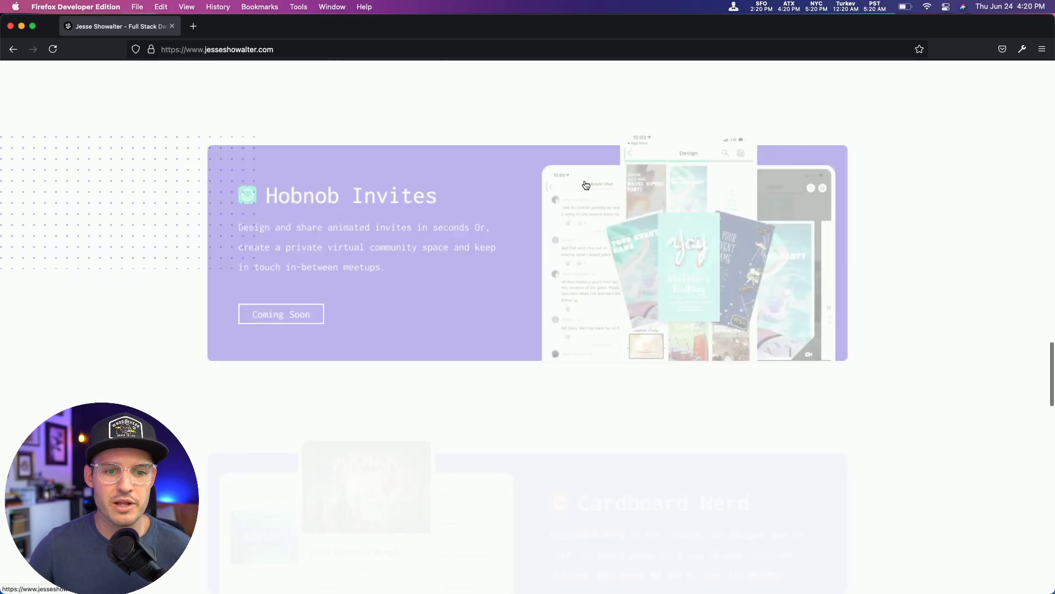
pyautogui.scroll(-15, 585, 185)
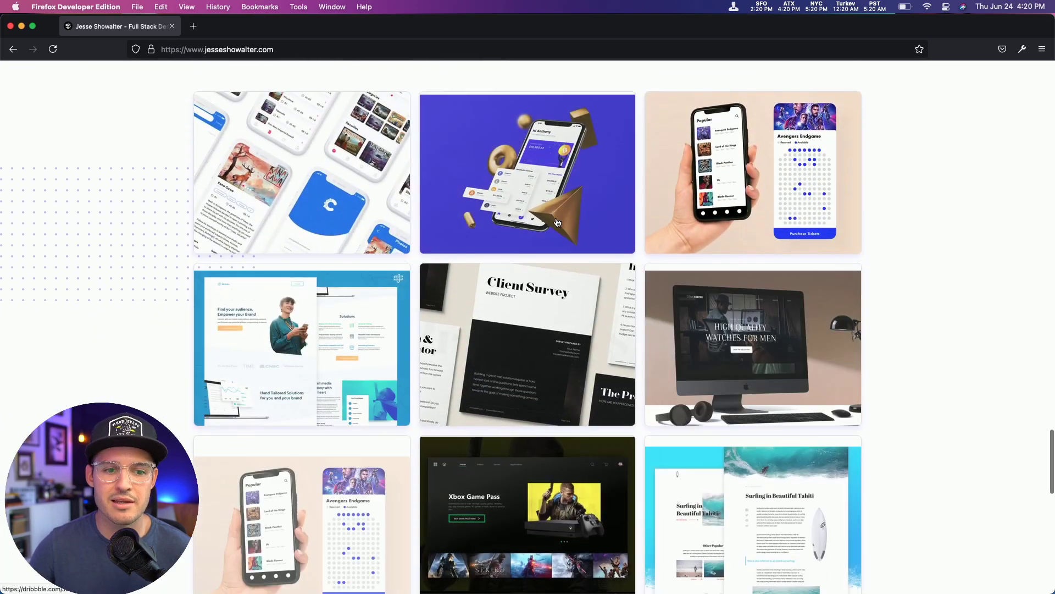
pyautogui.scroll(15, 557, 222)
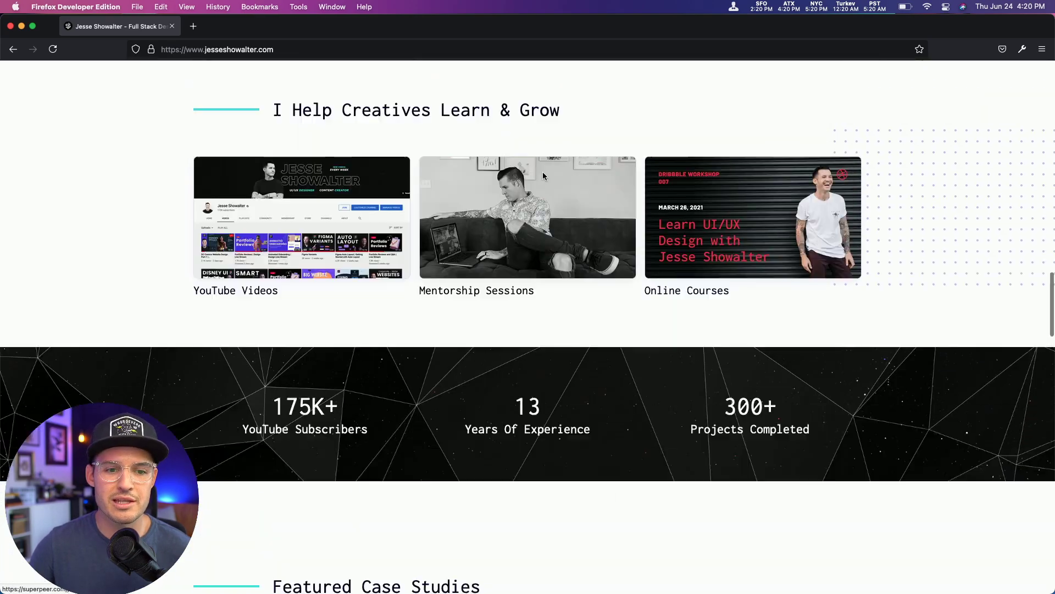
pyautogui.scroll(10, 543, 176)
pyautogui.scroll(-1, 517, 264)
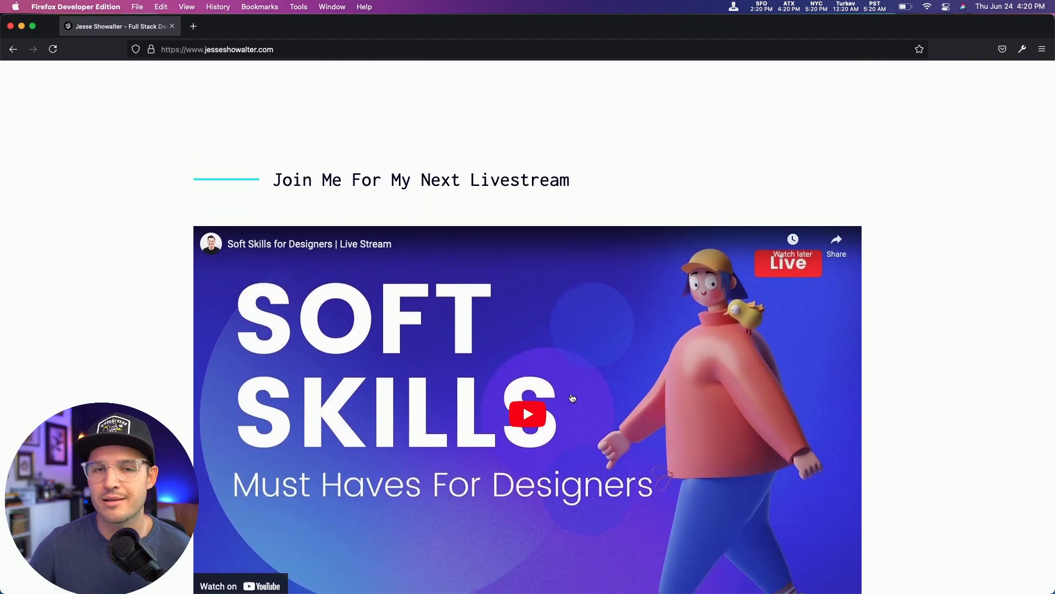
pyautogui.scroll(15, 570, 367)
pyautogui.press('super+Tab')
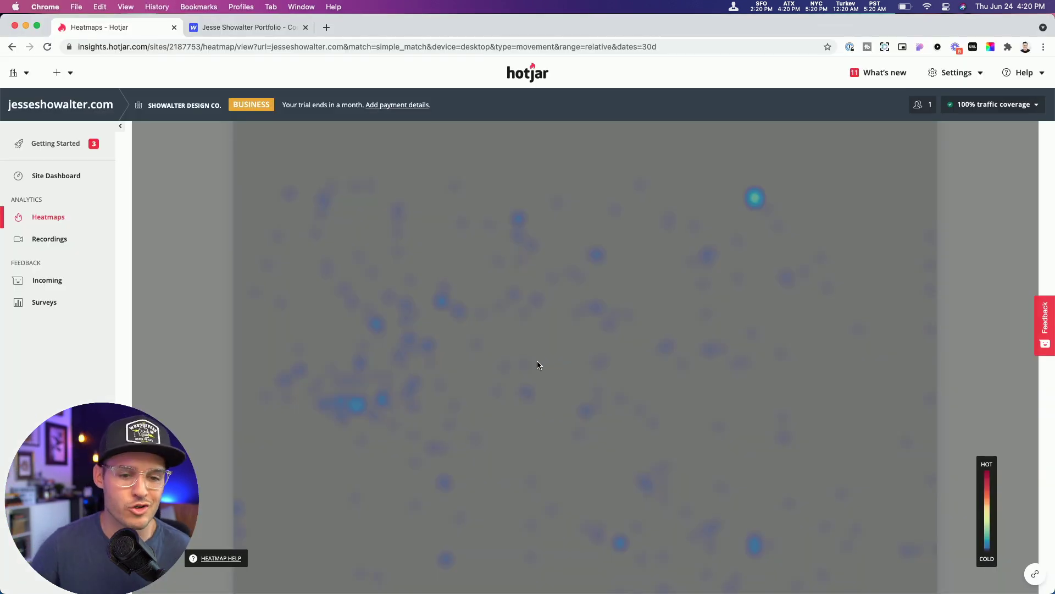
pyautogui.scroll(5, 604, 324)
pyautogui.scroll(5, 641, 302)
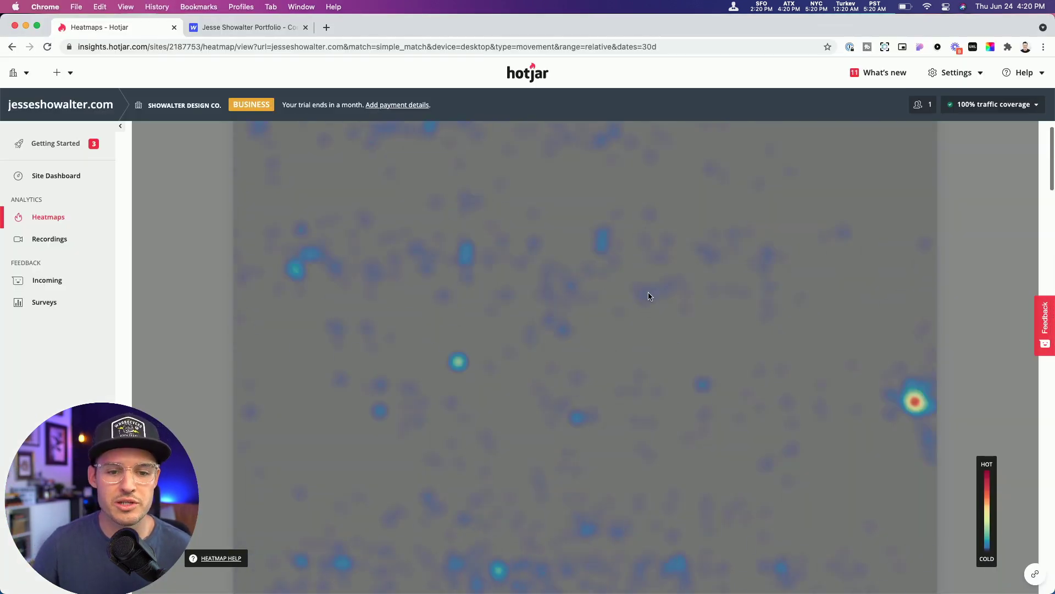
pyautogui.scroll(-1, 650, 294)
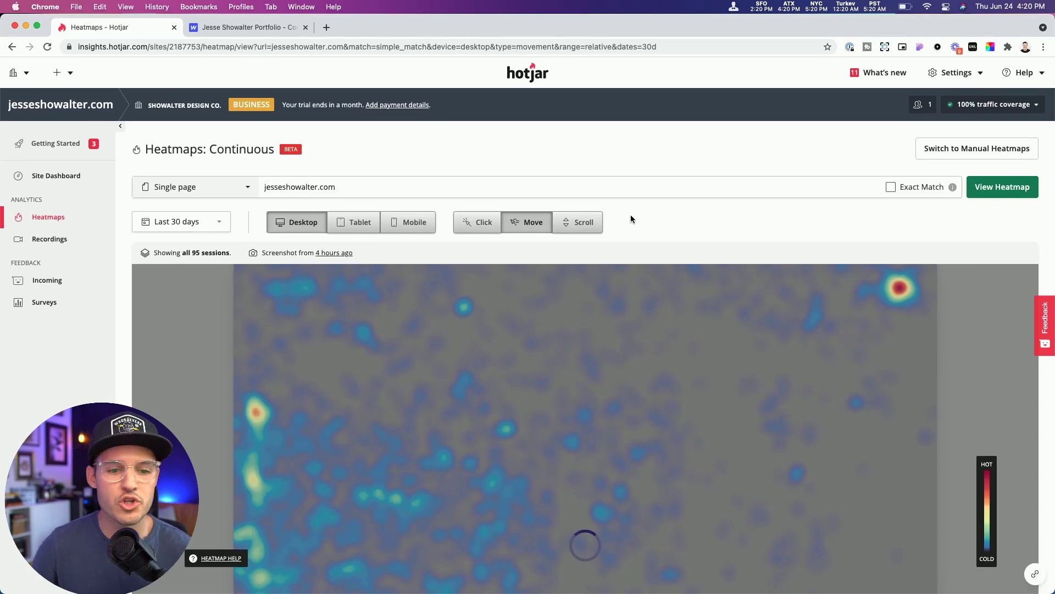
# Switch to the Scroll heatmap and follow it down to where 65.7% of visitors still reach.
pyautogui.click(586, 222)
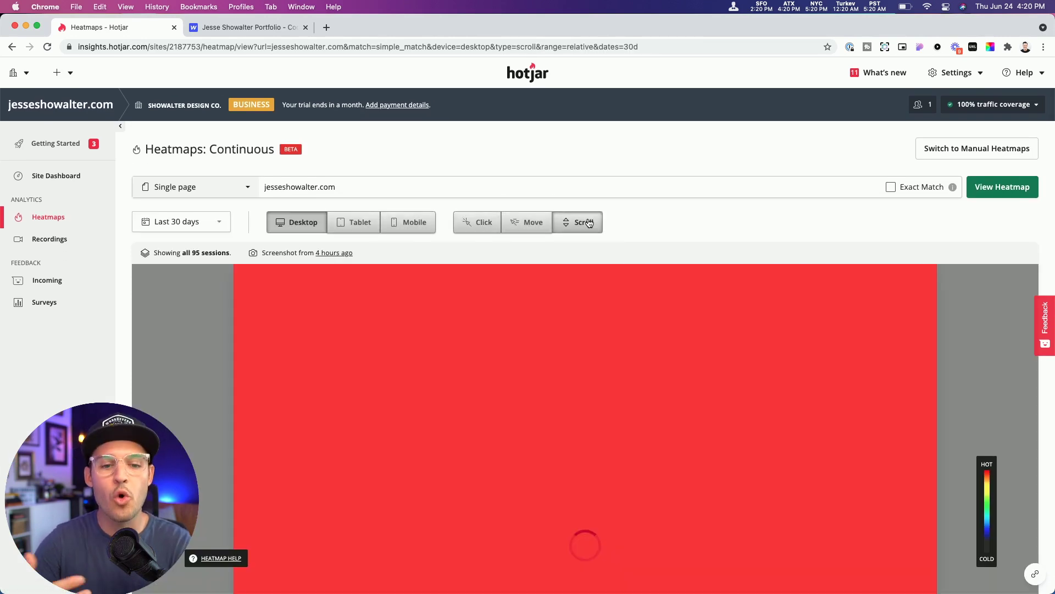
pyautogui.scroll(-7, 699, 381)
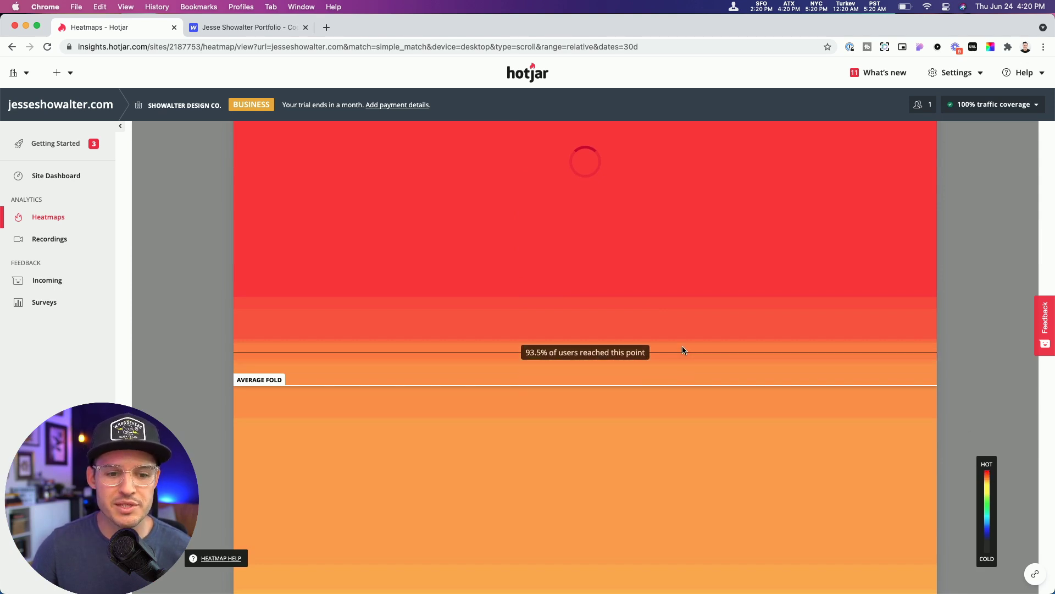
pyautogui.scroll(-3, 680, 442)
pyautogui.scroll(-2, 679, 445)
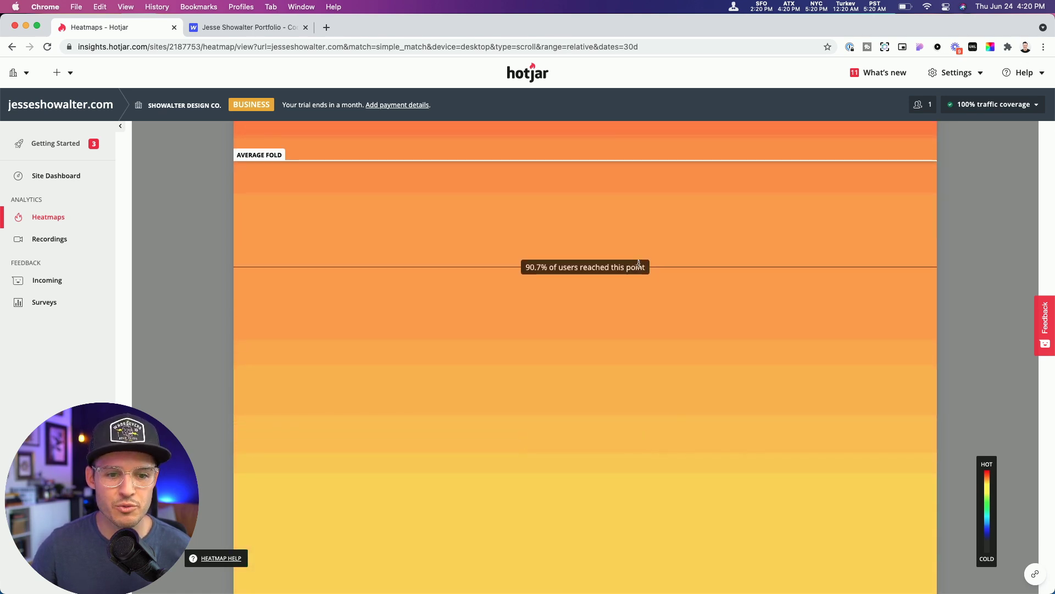
pyautogui.scroll(-5, 637, 305)
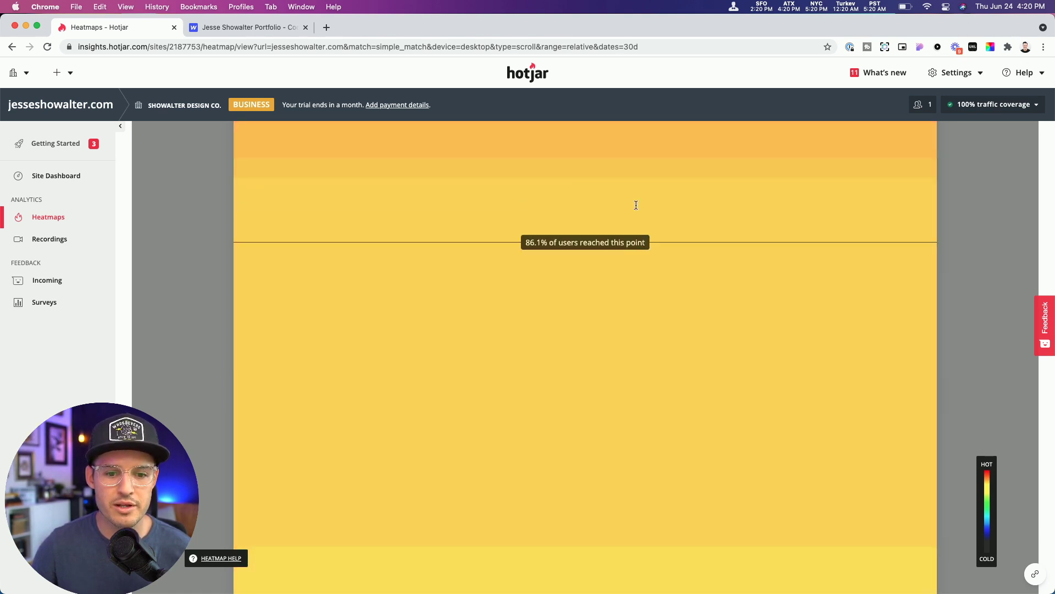
pyautogui.scroll(-4, 603, 386)
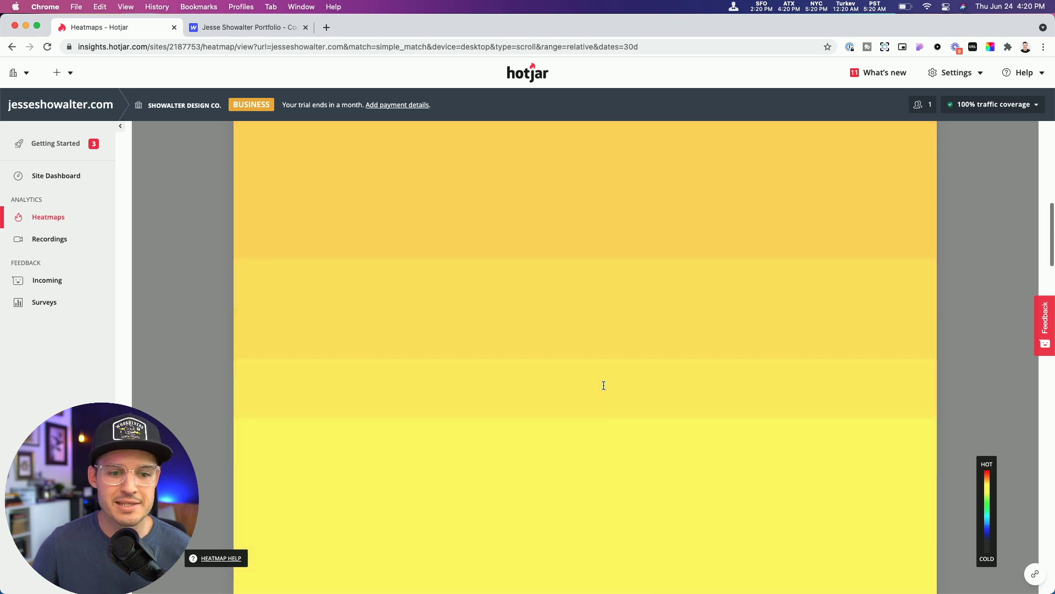
pyautogui.scroll(-10, 603, 385)
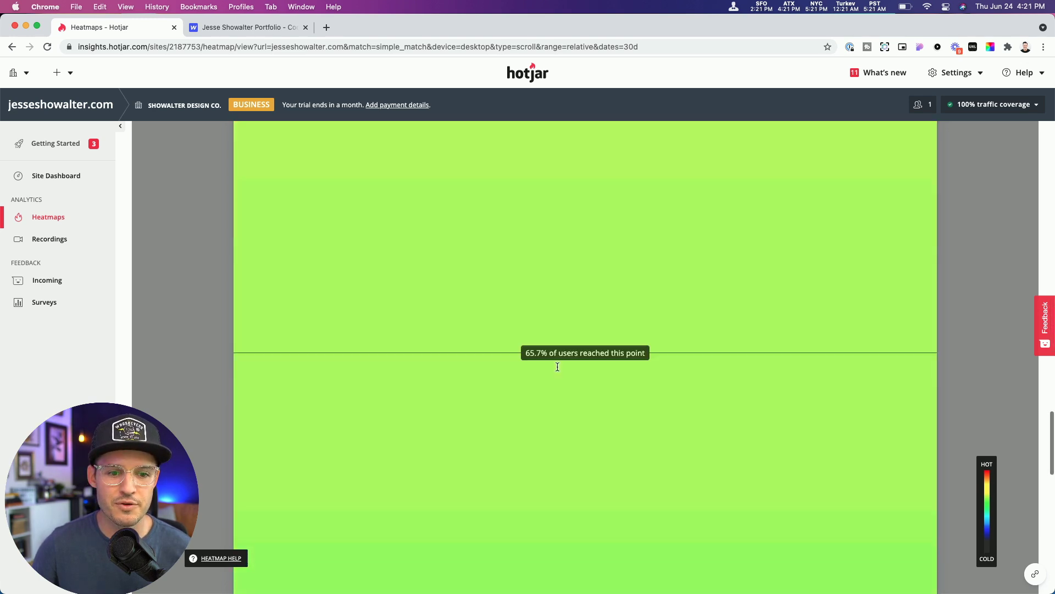
pyautogui.scroll(-5, 557, 366)
# Glance at Webflow's custom code settings, then scroll through the live jesseshowalter.com homepage.
pyautogui.click(269, 29)
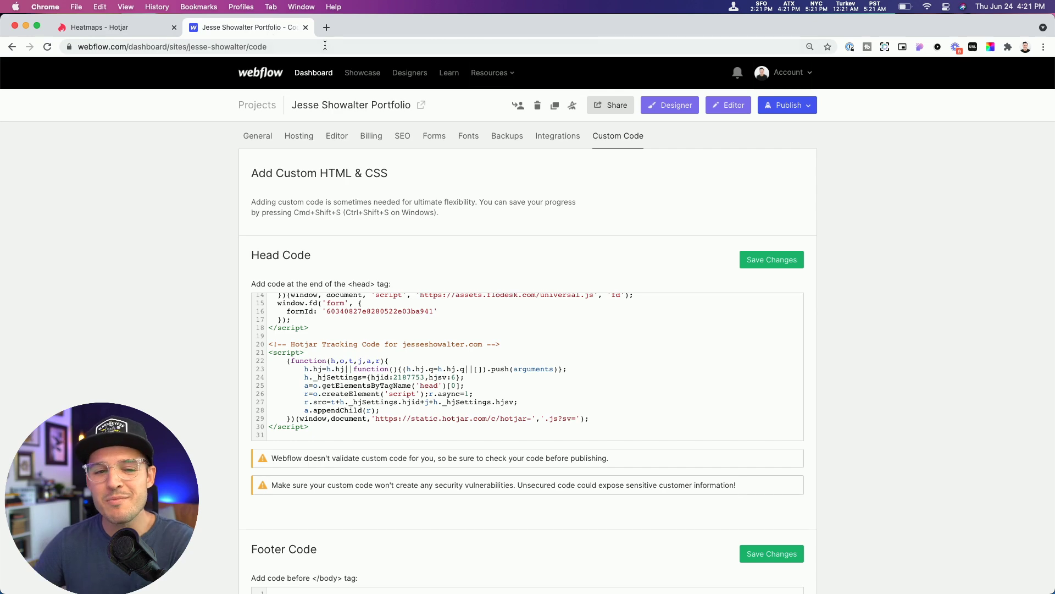
pyautogui.click(99, 27)
pyautogui.press('super+Tab')
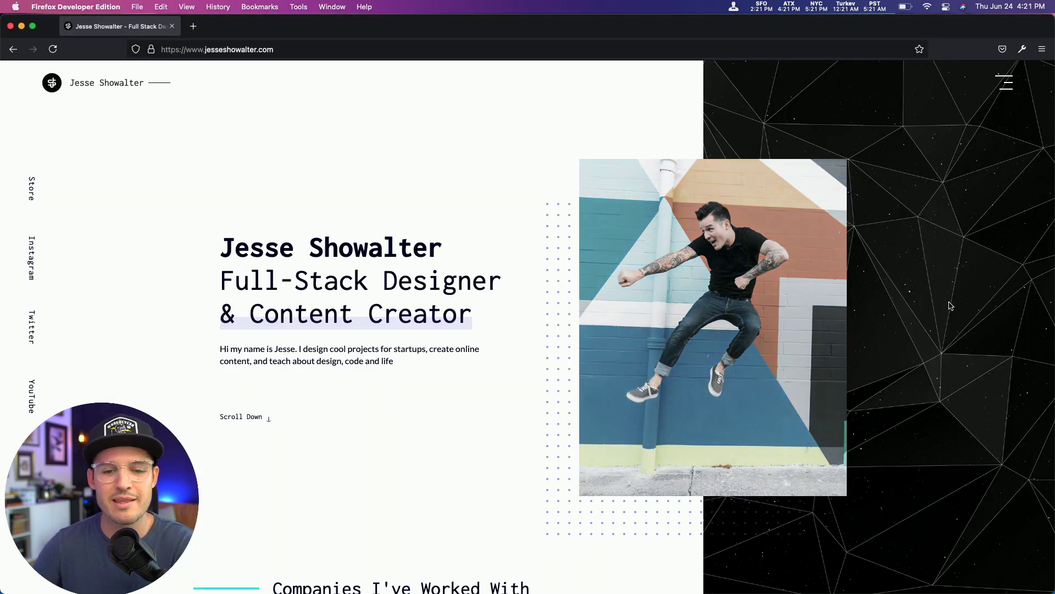
pyautogui.scroll(-8, 951, 305)
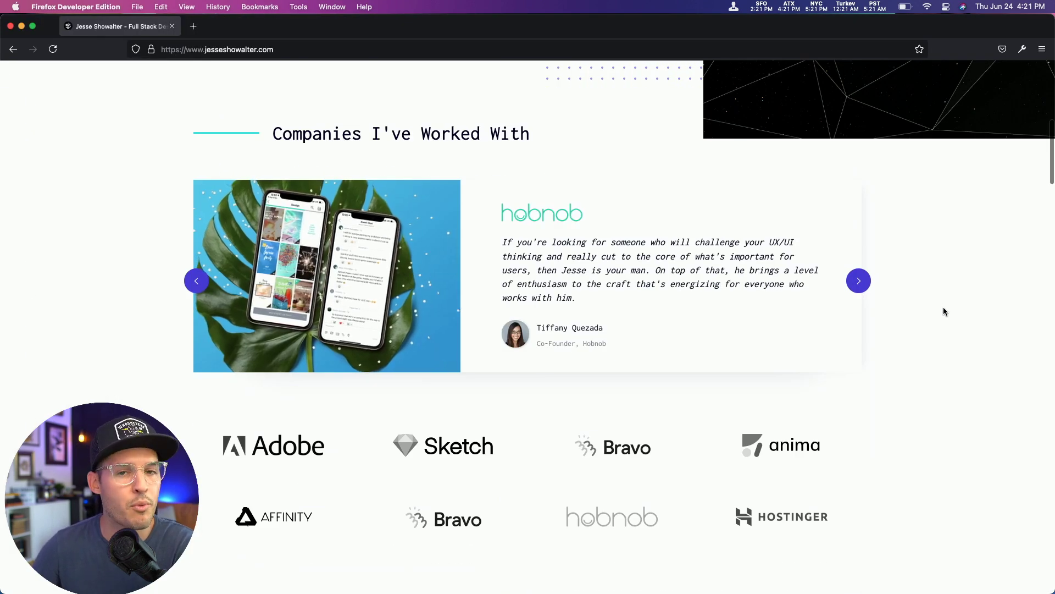
pyautogui.scroll(-6, 949, 312)
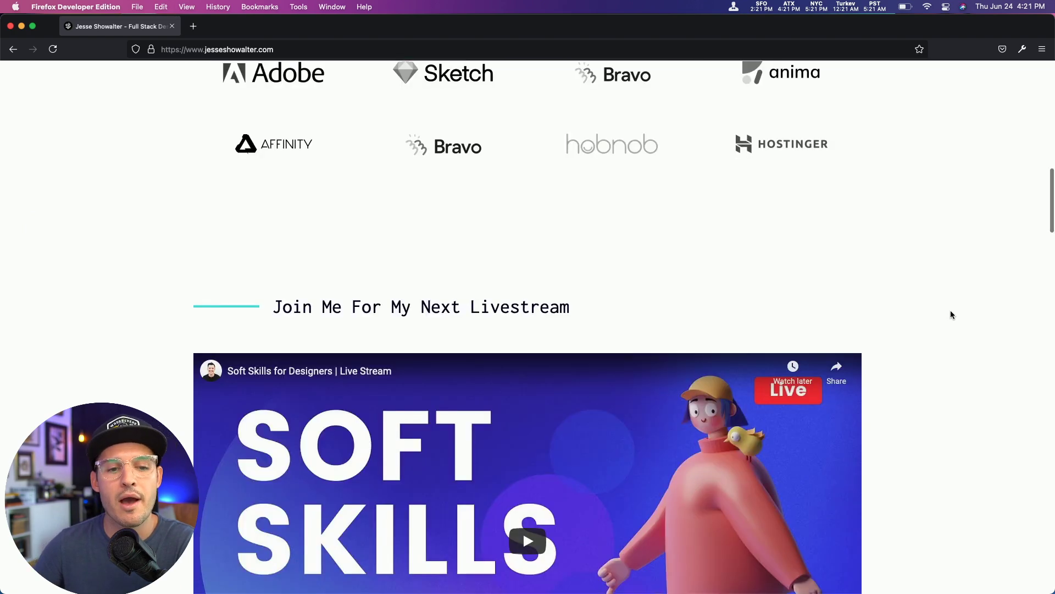
pyautogui.scroll(-10, 951, 314)
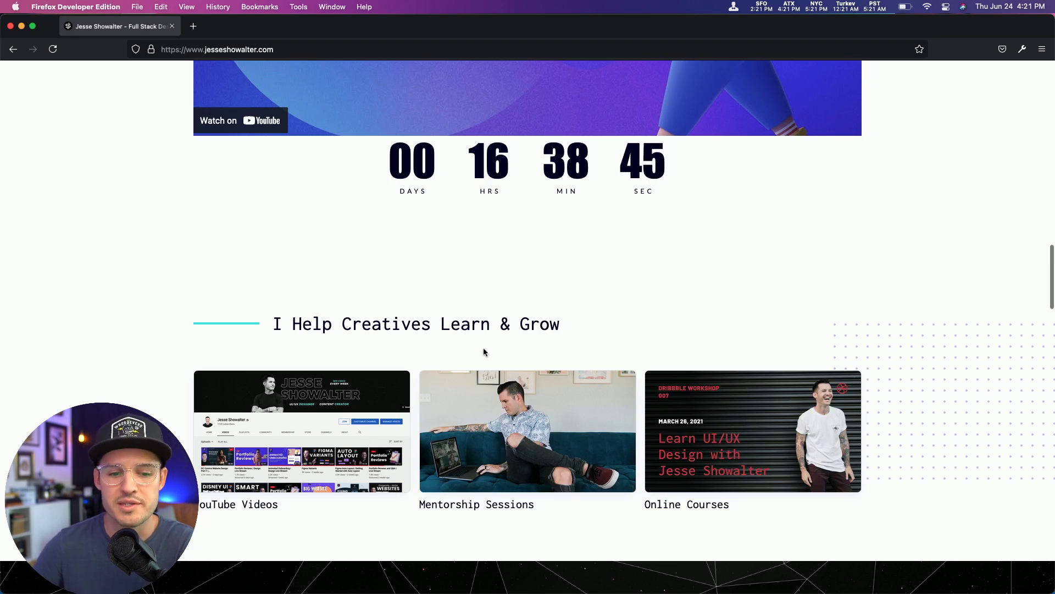
pyautogui.scroll(8, 506, 381)
pyautogui.scroll(10, 519, 416)
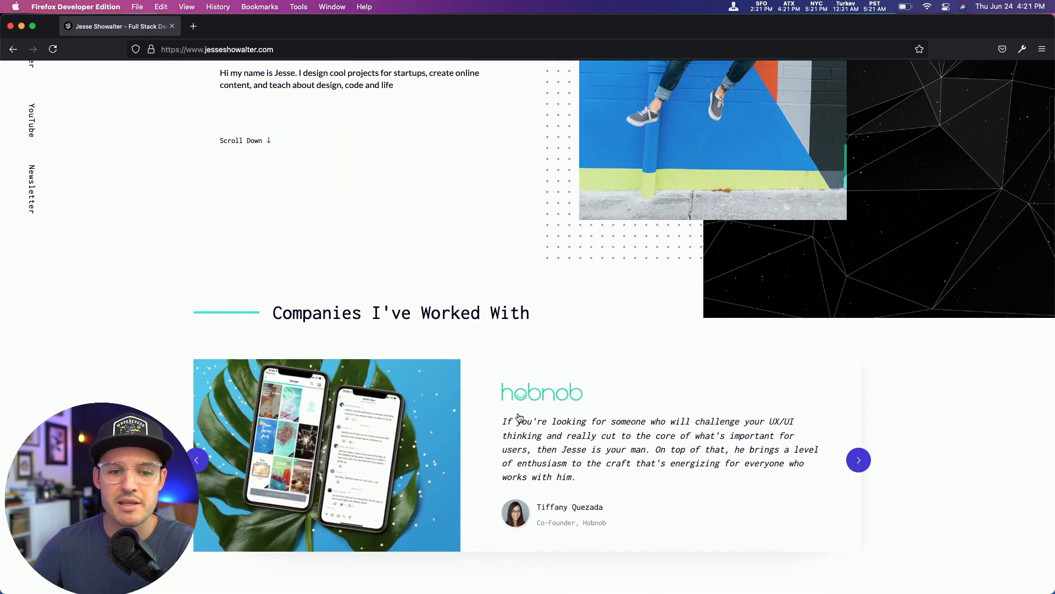
pyautogui.scroll(-2, 549, 421)
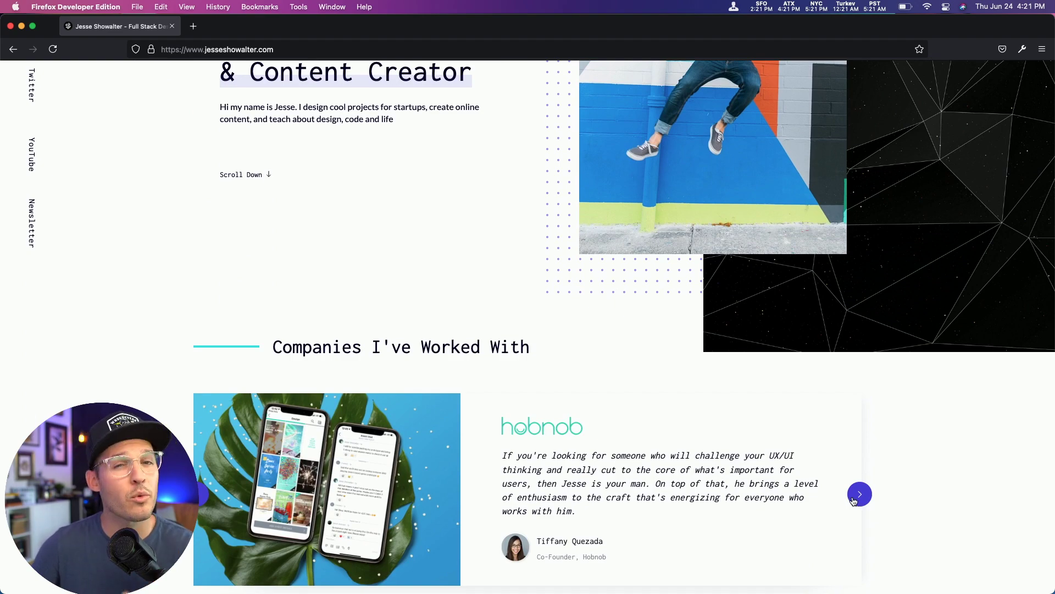
# Keep checking the live homepage sections, then return to the scroll heatmap at the 63% mark.
pyautogui.scroll(-15, 852, 499)
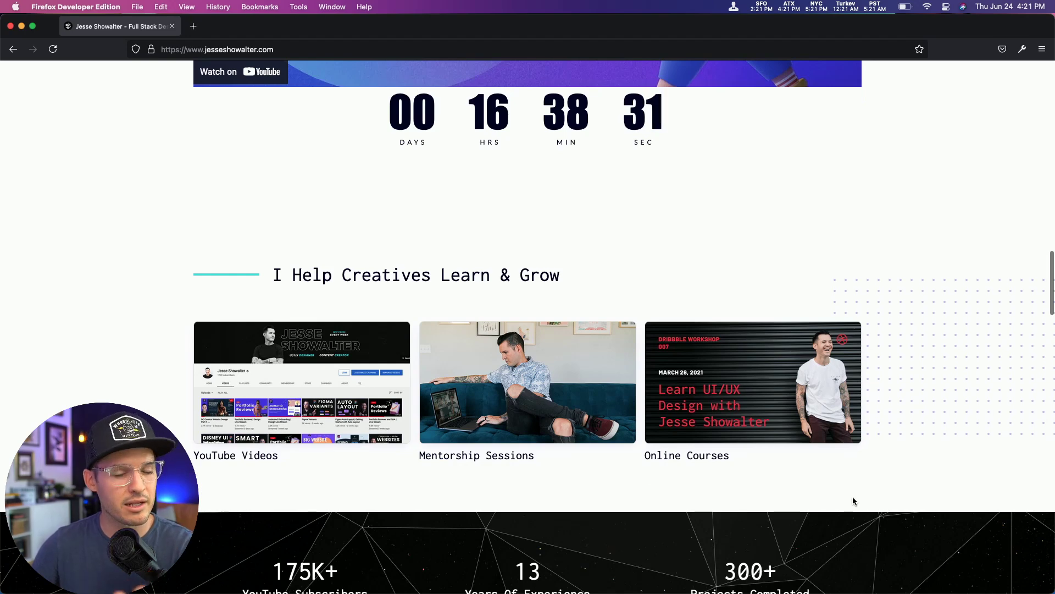
pyautogui.scroll(10, 865, 492)
pyautogui.scroll(1, 865, 500)
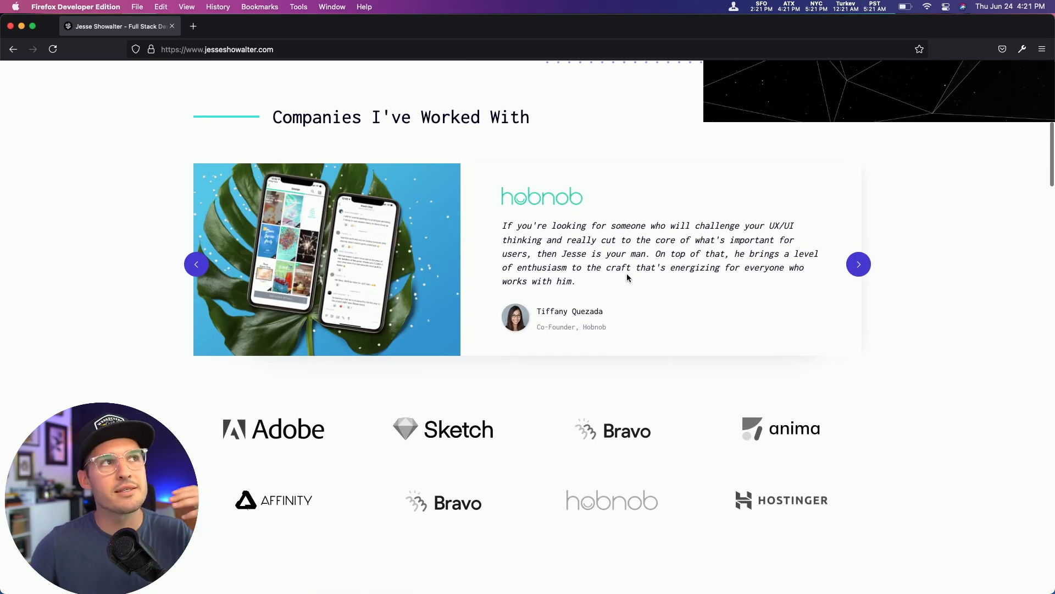
pyautogui.scroll(-15, 814, 337)
pyautogui.scroll(-7, 671, 238)
pyautogui.scroll(-10, 755, 267)
pyautogui.scroll(15, 755, 264)
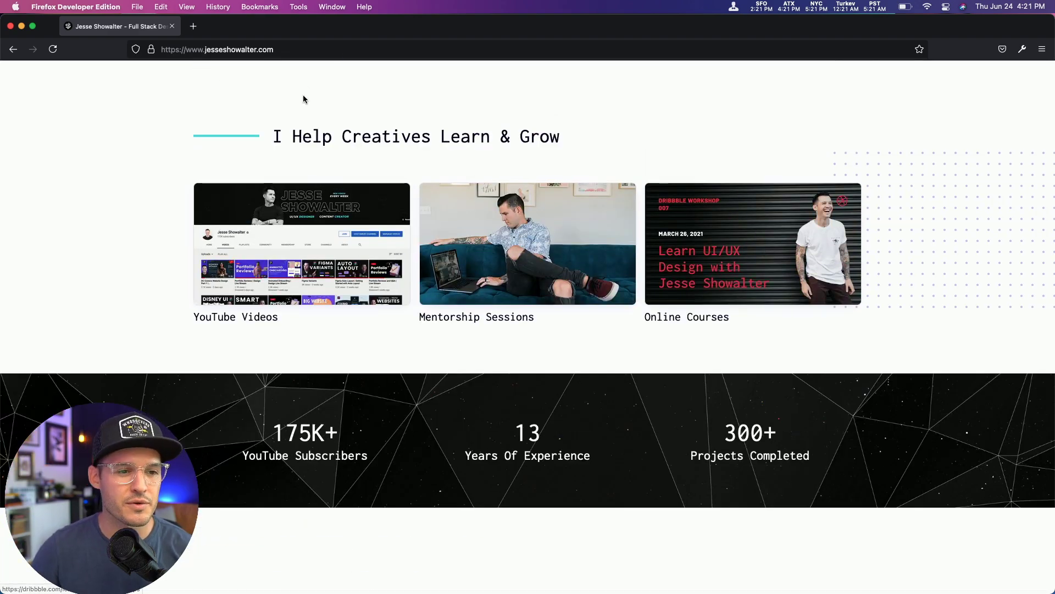
pyautogui.press('super+Tab')
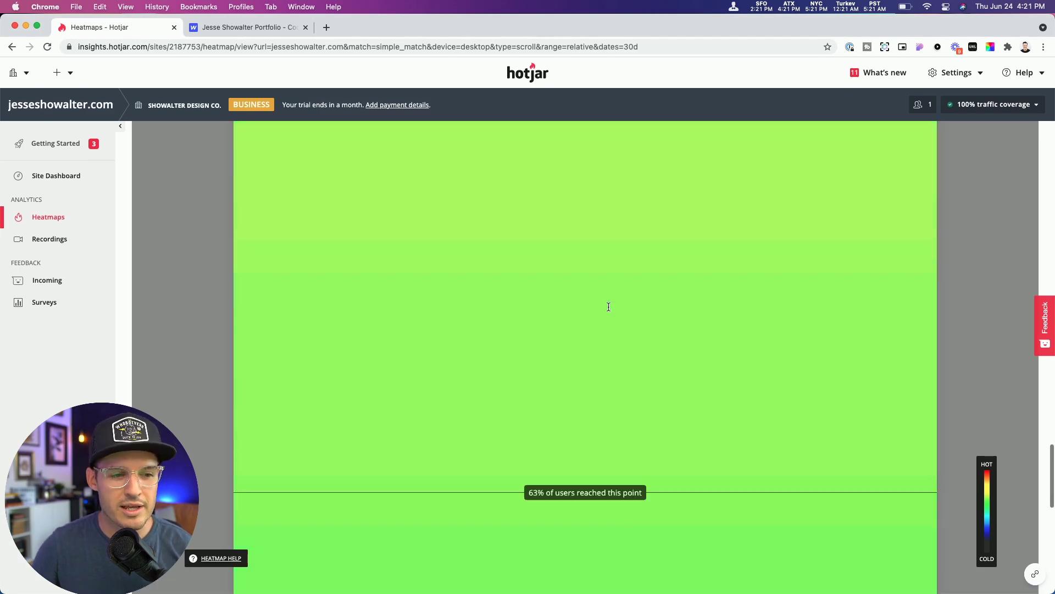
pyautogui.scroll(20, 609, 306)
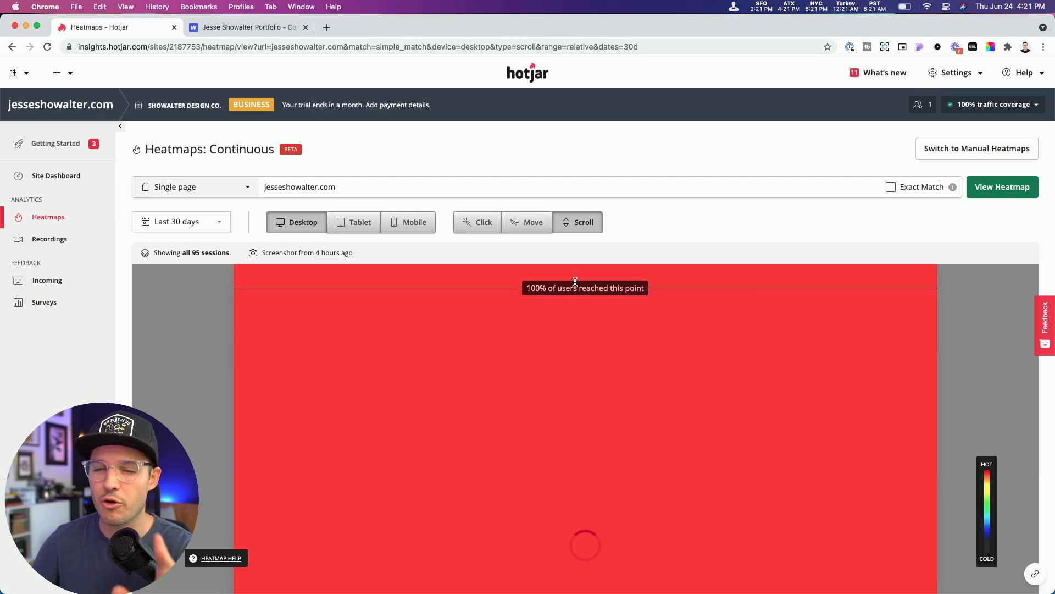
pyautogui.press('super+Tab')
pyautogui.moveTo(341, 136); pyautogui.dragTo(572, 136)
pyautogui.press('super+Tab')
# Open Recordings to list the 140 session recordings from the last 30 days.
pyautogui.click(52, 240)
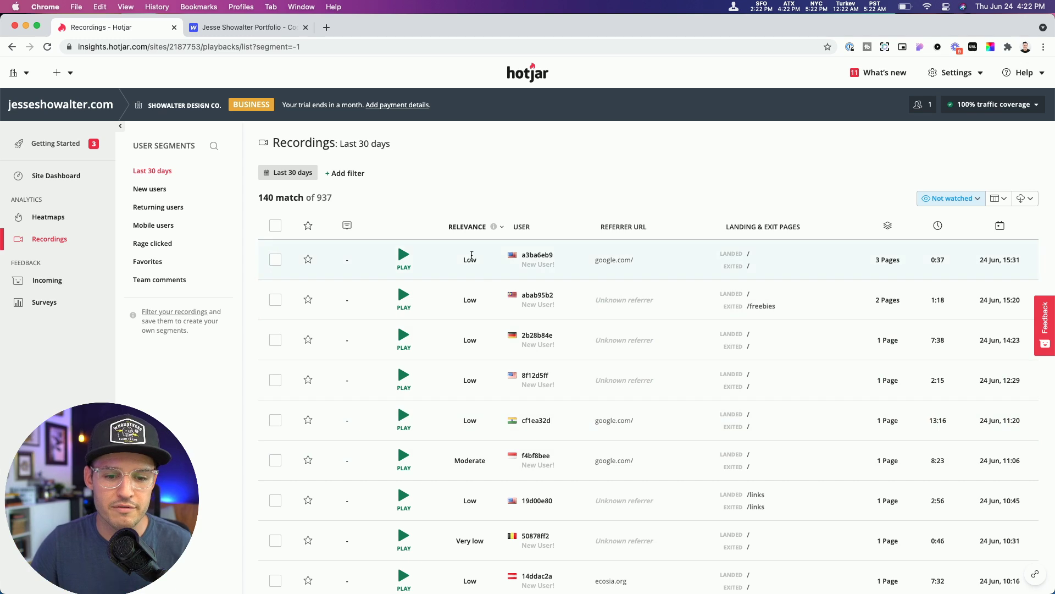
# Play the 1:18 recording of the Malaysian Safari visitor that ends on /freebies.
pyautogui.click(422, 429)
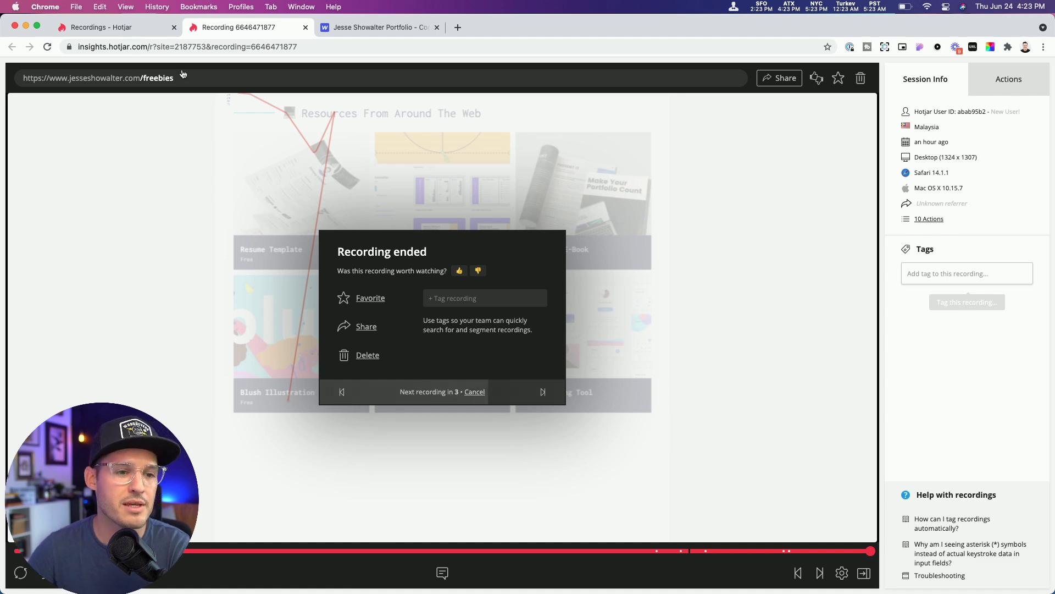
# Watch the Philippines visitor's 1:50 freebies session, skipping ahead, then close it to return to Recordings.
pyautogui.click(305, 28)
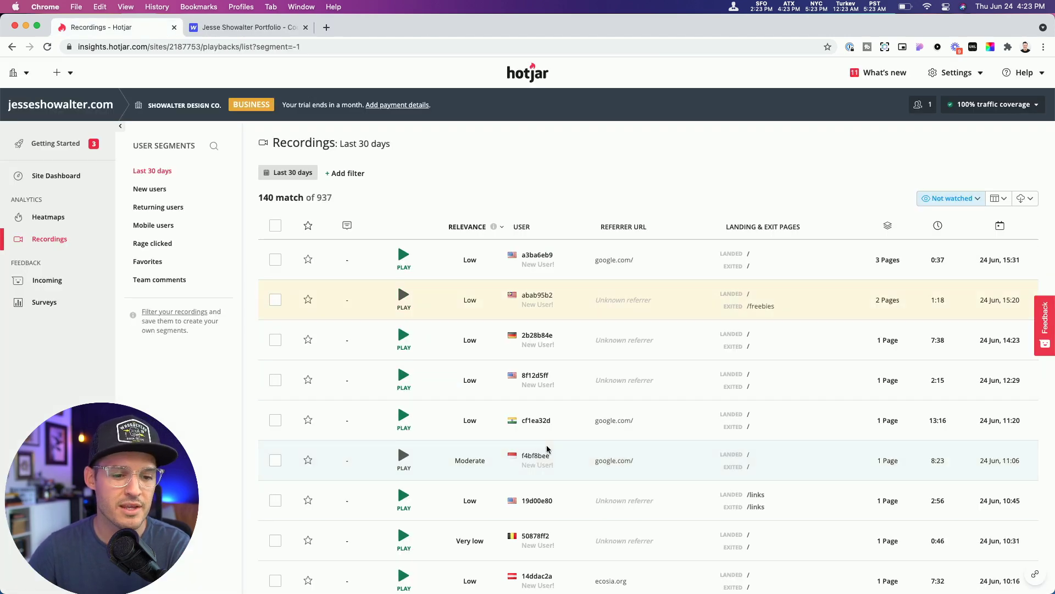
pyautogui.scroll(-7, 548, 448)
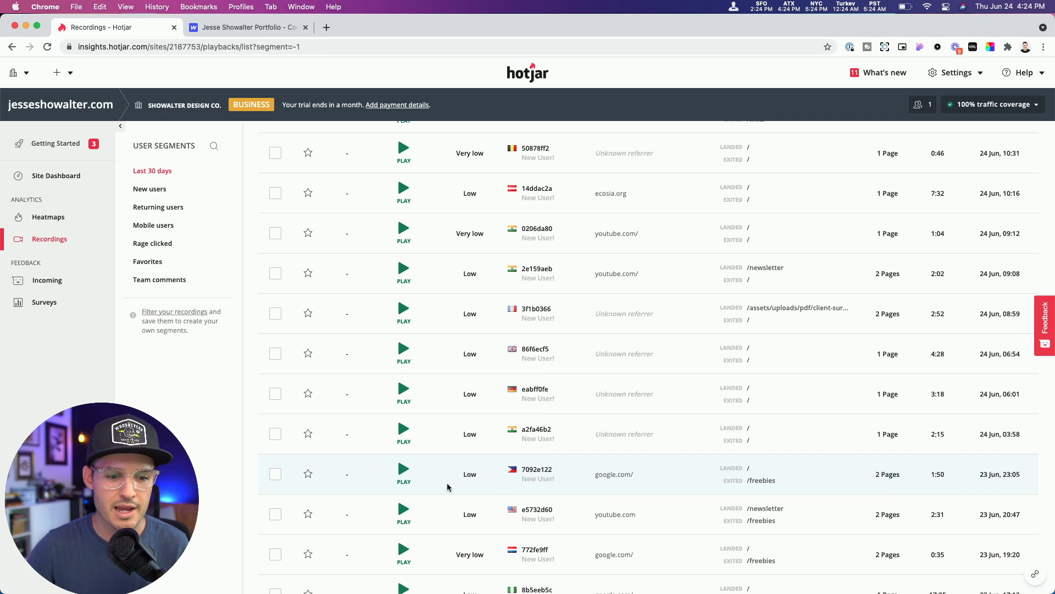
pyautogui.click(405, 470)
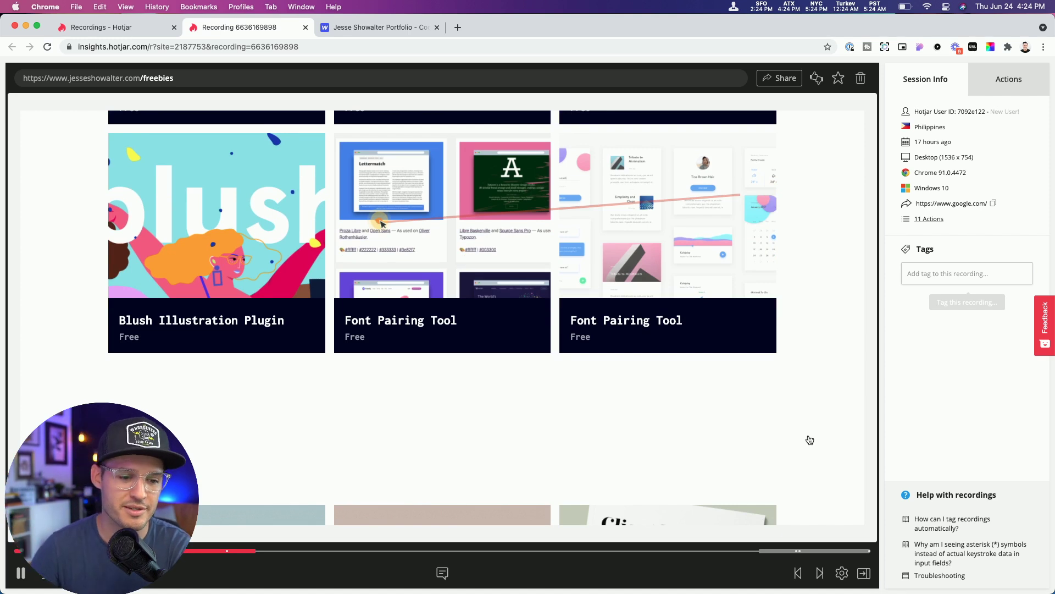
pyautogui.click(410, 554)
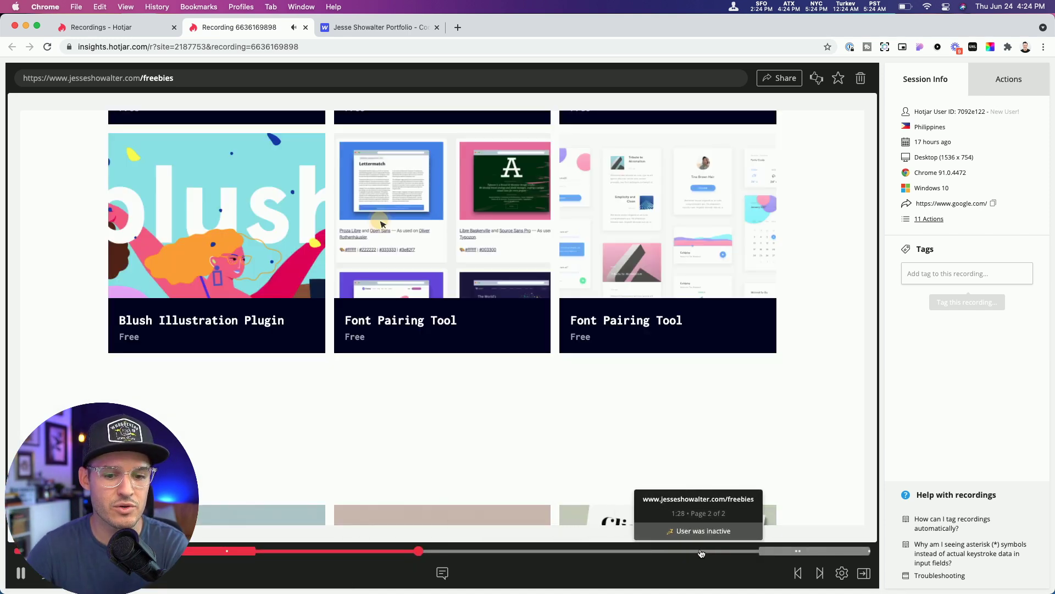
pyautogui.click(745, 552)
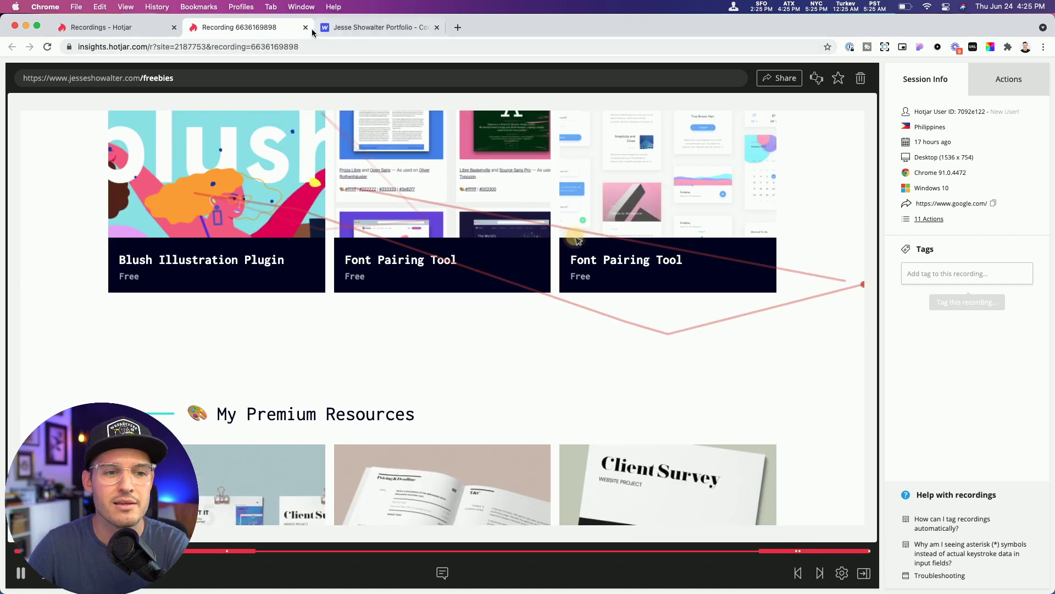
pyautogui.click(306, 27)
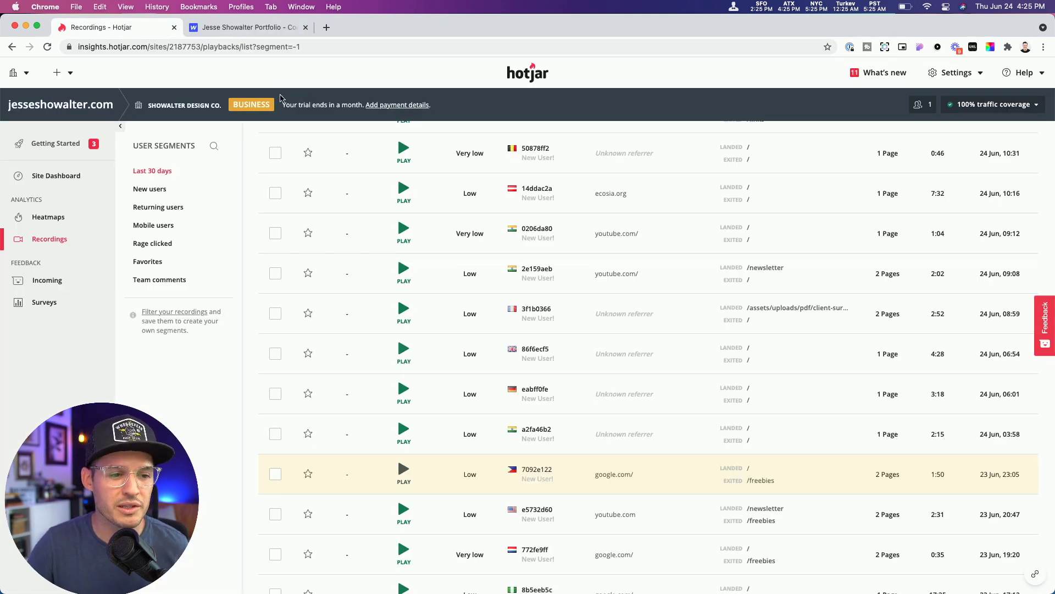
# Play the UK mobile Safari visitor's recording with Session Info shown.
pyautogui.scroll(-6, 601, 451)
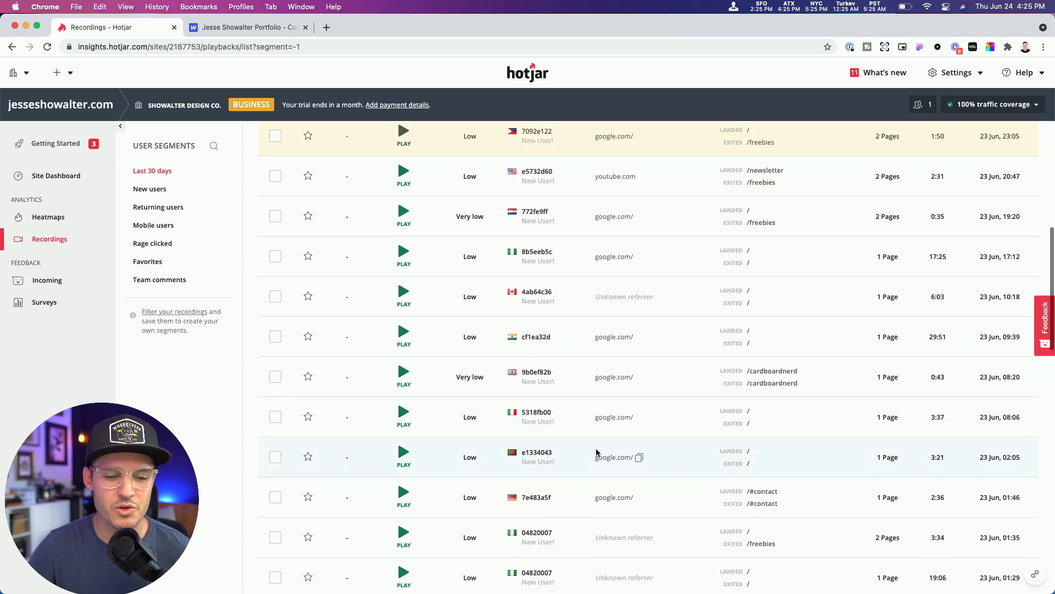
pyautogui.click(510, 374)
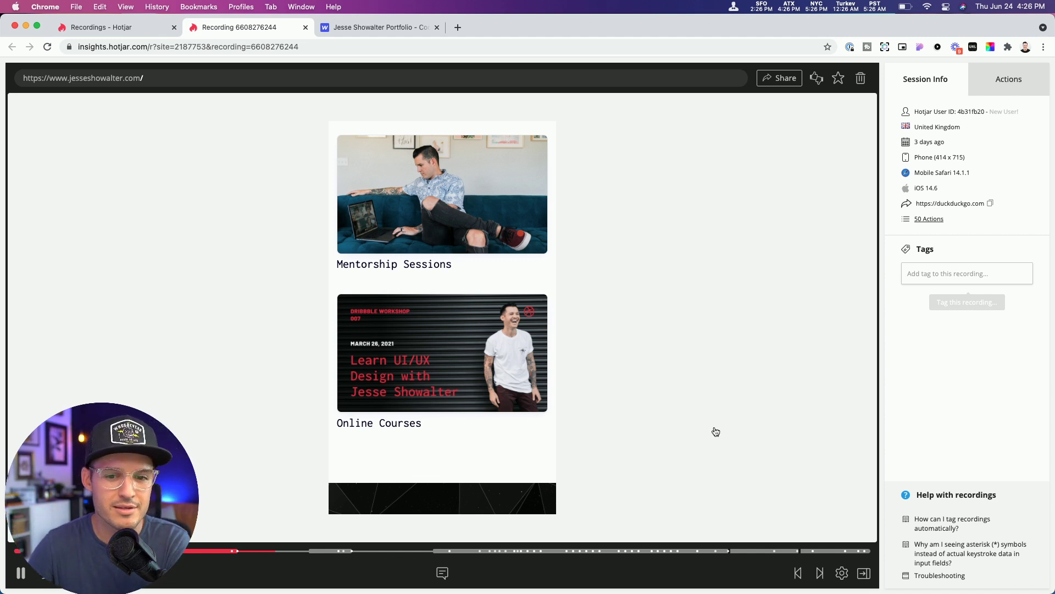
# Show the visitor's Actions list and seek the replay ahead to the /freebies page.
pyautogui.click(929, 219)
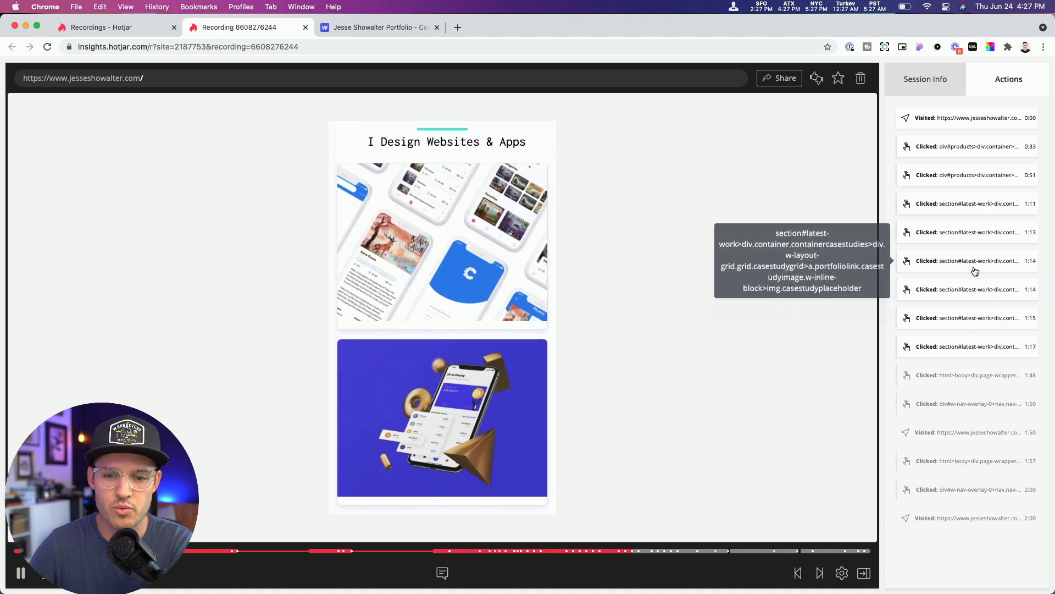
pyautogui.click(653, 552)
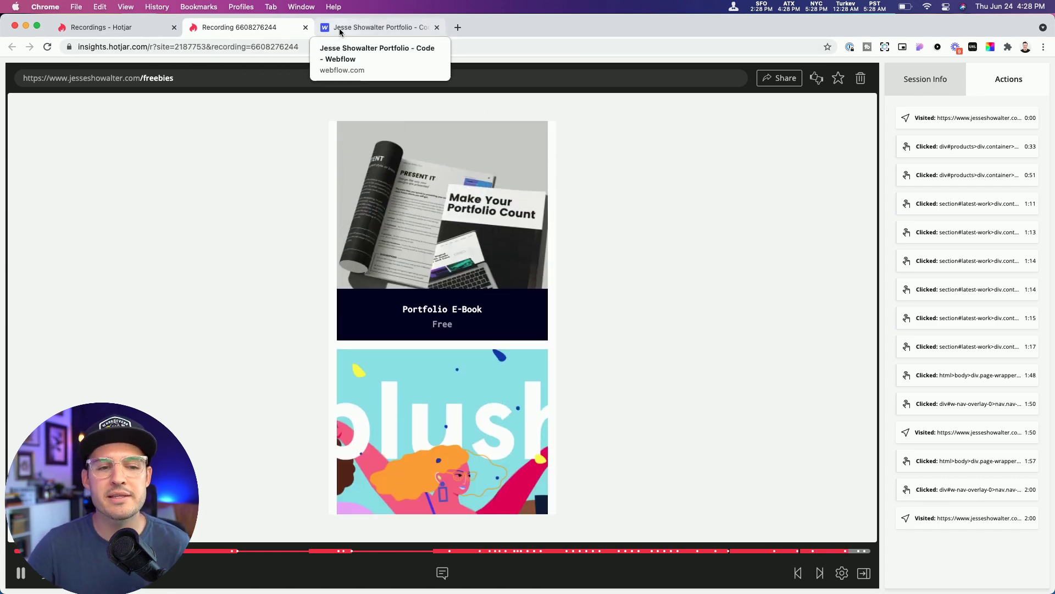
# Open the portfolio site's homepage in the Webflow Designer.
pyautogui.click(341, 26)
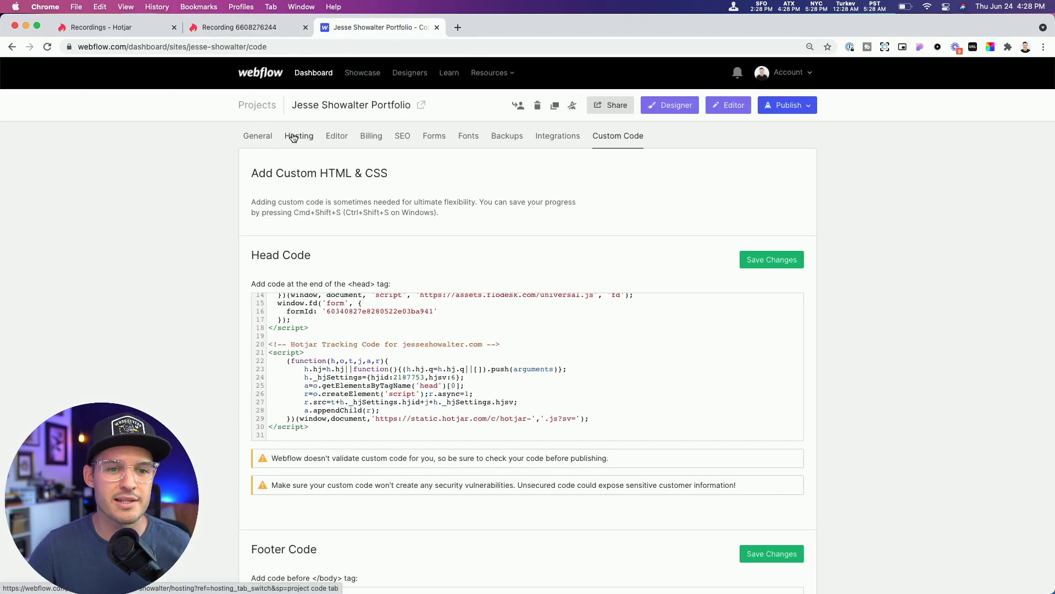
pyautogui.click(656, 108)
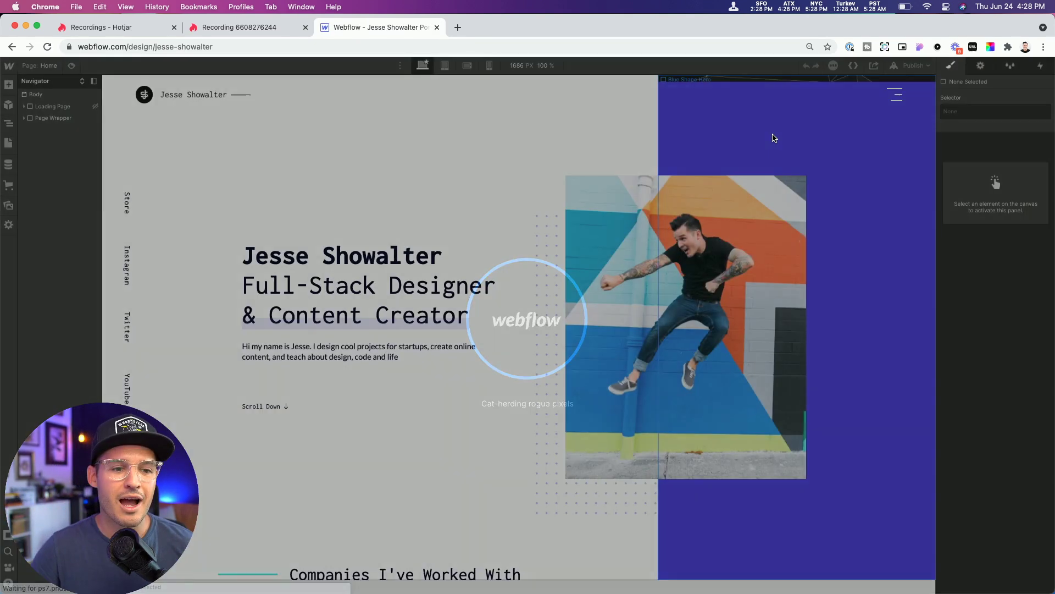
pyautogui.scroll(-5, 441, 266)
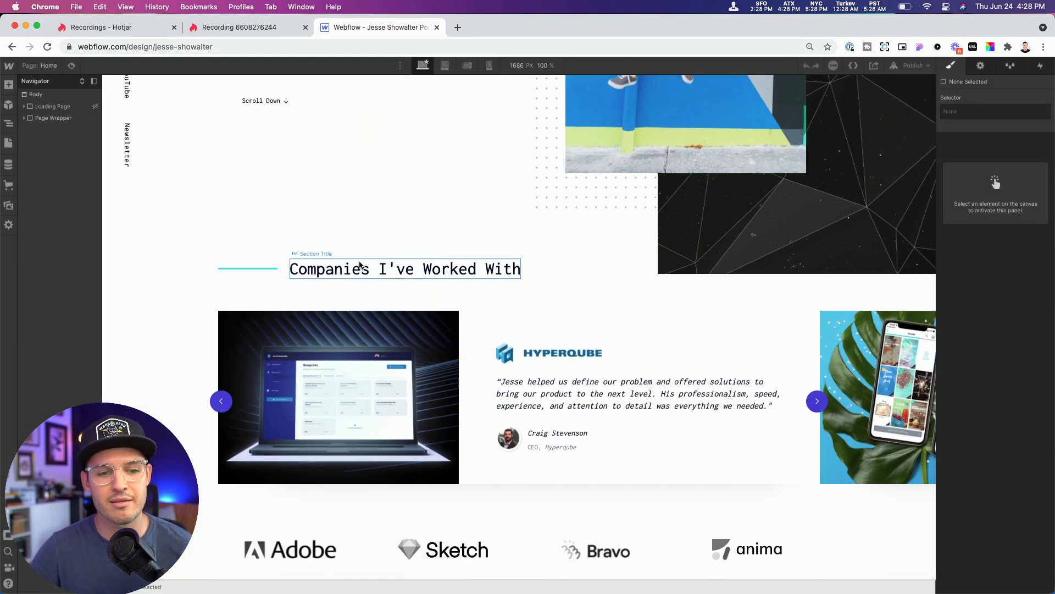
pyautogui.scroll(-15, 444, 278)
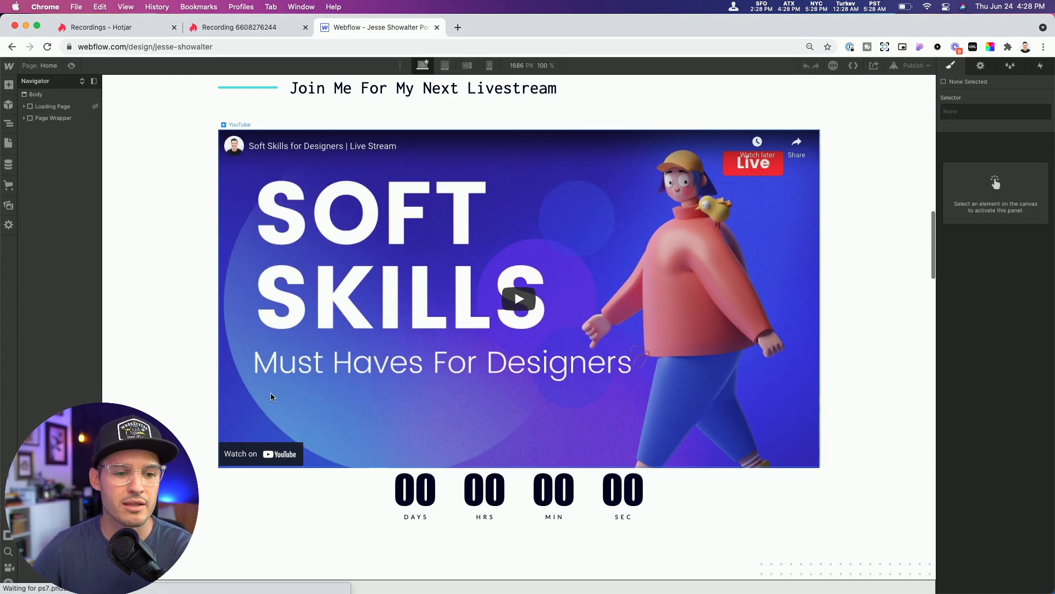
pyautogui.scroll(-6, 274, 396)
# Move the I Help Creatives Learn & Grow header and card grid into the upper section.
pyautogui.click(312, 363)
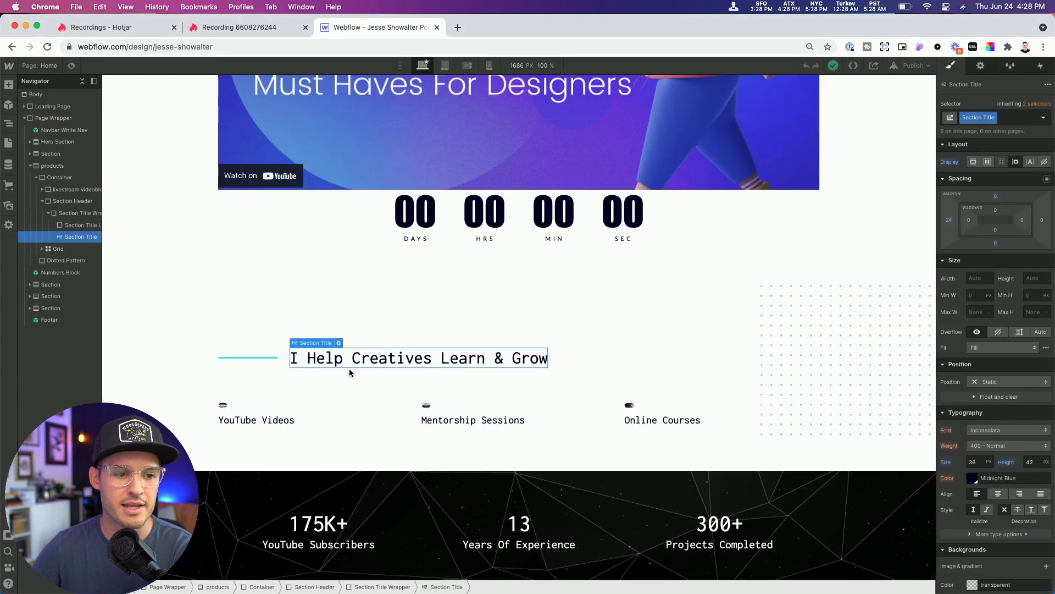
pyautogui.moveTo(102, 226); pyautogui.dragTo(155, 226)
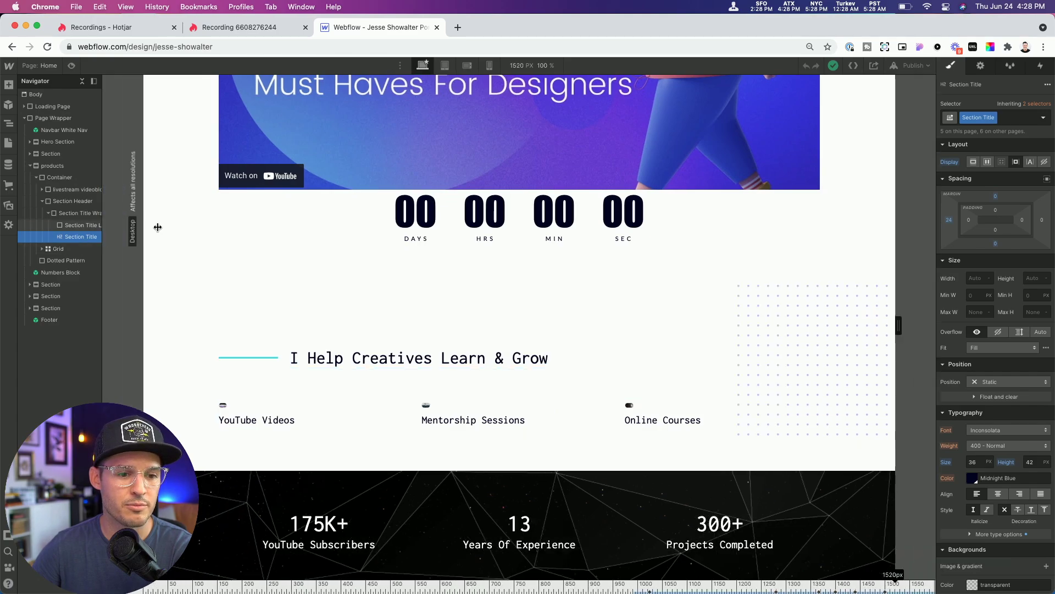
pyautogui.click(65, 201)
pyautogui.press('super+z')
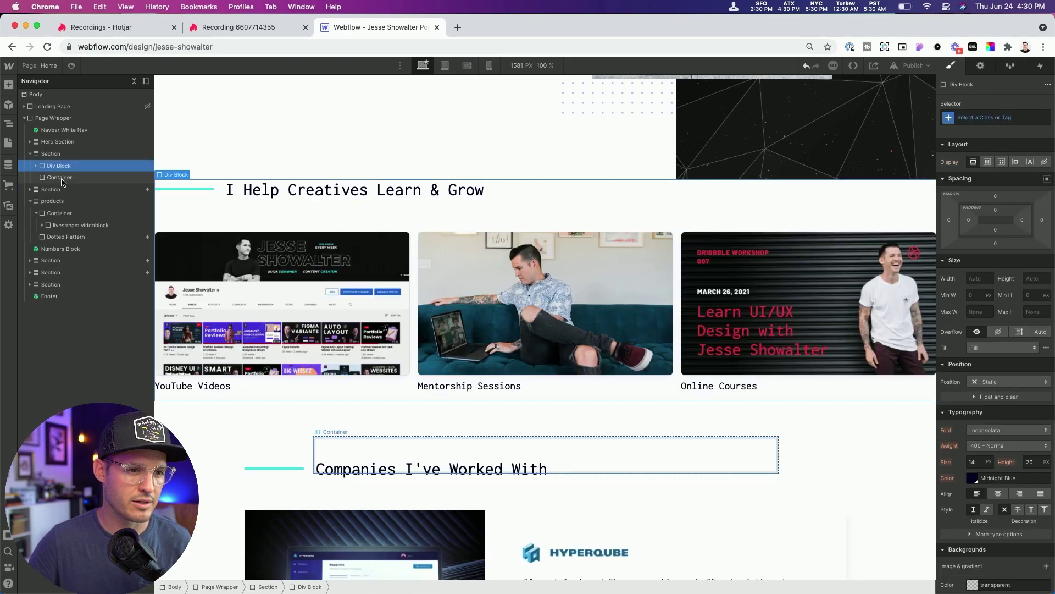
# Add the combo class helpSection to the section and give it 162px bottom margin.
pyautogui.press('super+z')
pyautogui.press('super+z')
pyautogui.press('super+z')
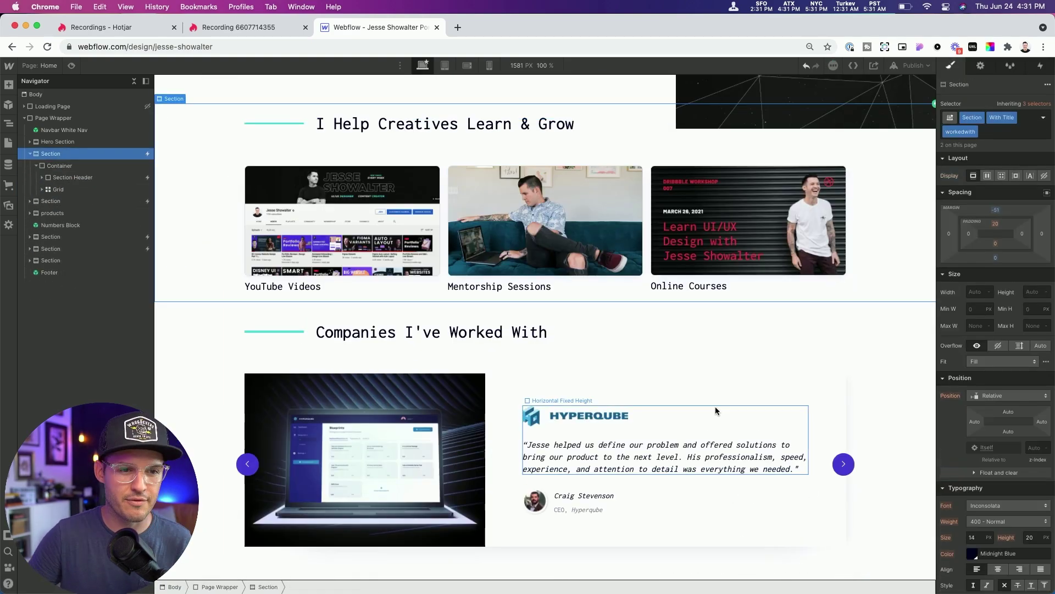
pyautogui.write('helpSection')
pyautogui.press('Return')
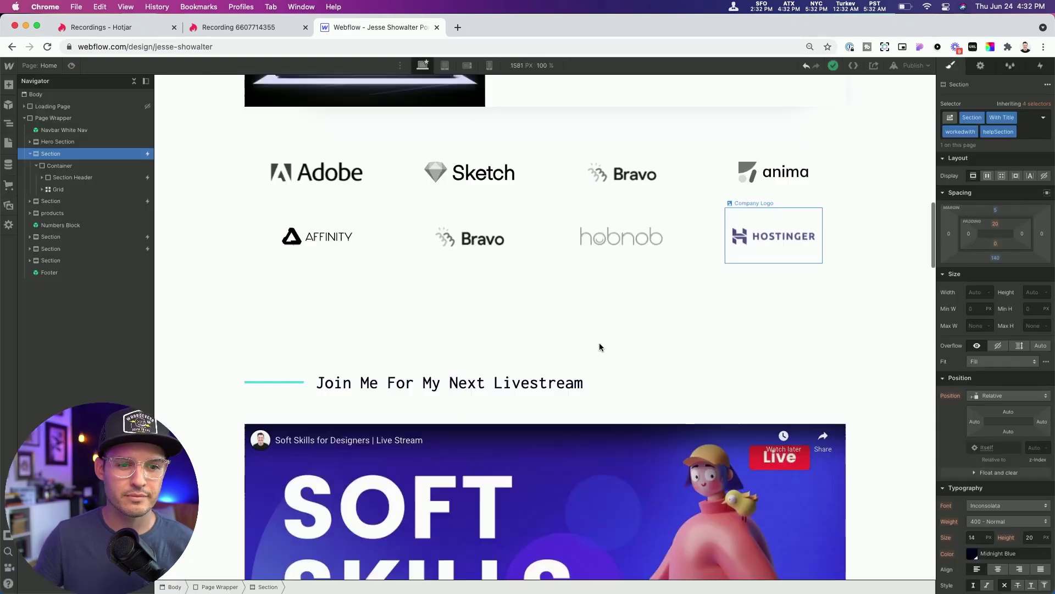
pyautogui.moveTo(995, 257); pyautogui.dragTo(1001, 273)
pyautogui.scroll(-8, 552, 218)
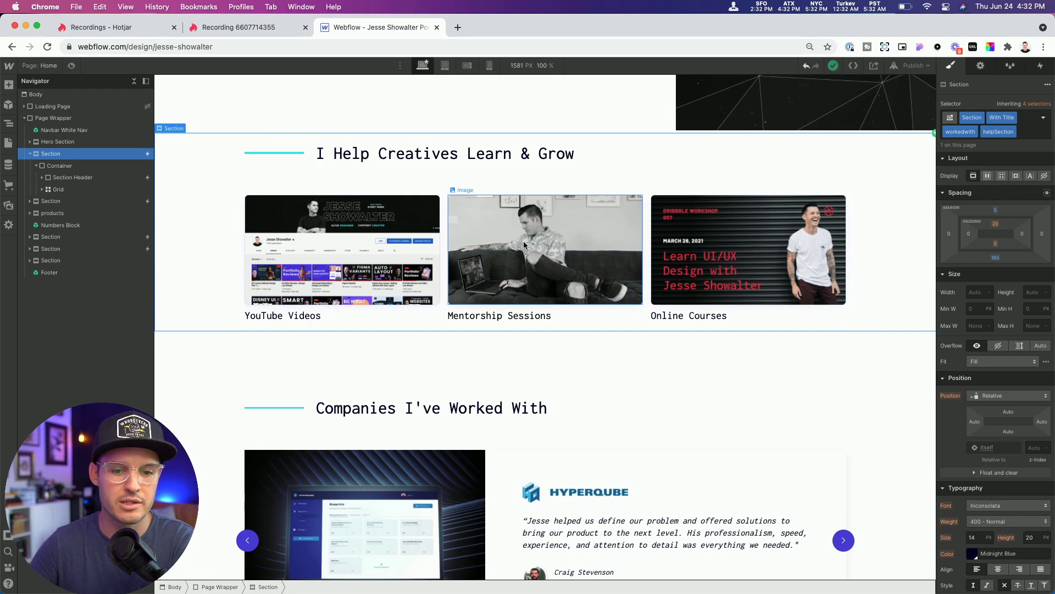
pyautogui.scroll(-5, 523, 241)
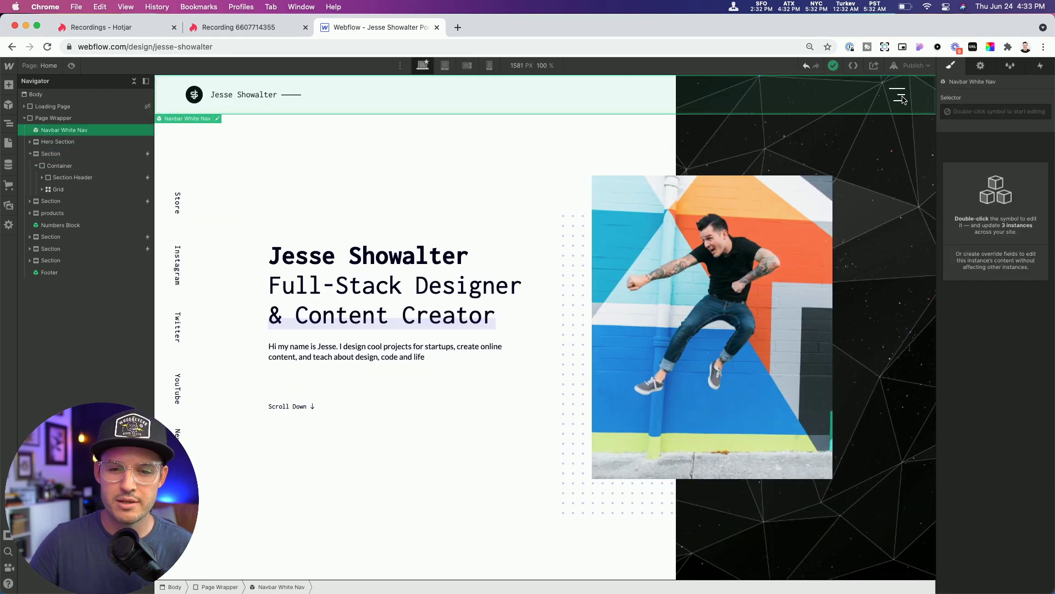
# Rename the navbar's Free Design Resources link to Design Resources.
pyautogui.doubleClick(902, 99)
pyautogui.click(981, 66)
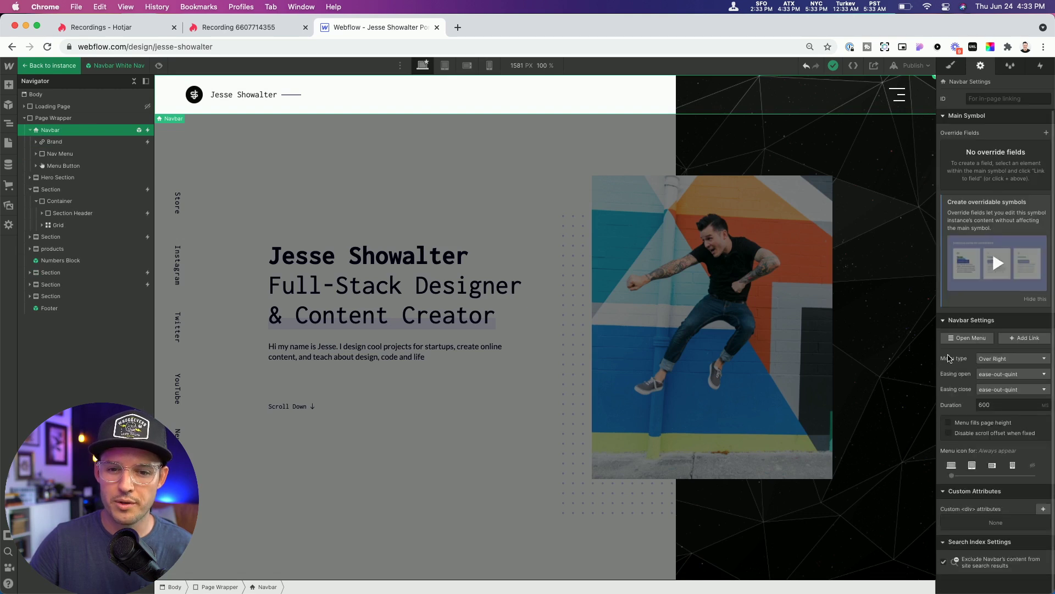
pyautogui.click(966, 340)
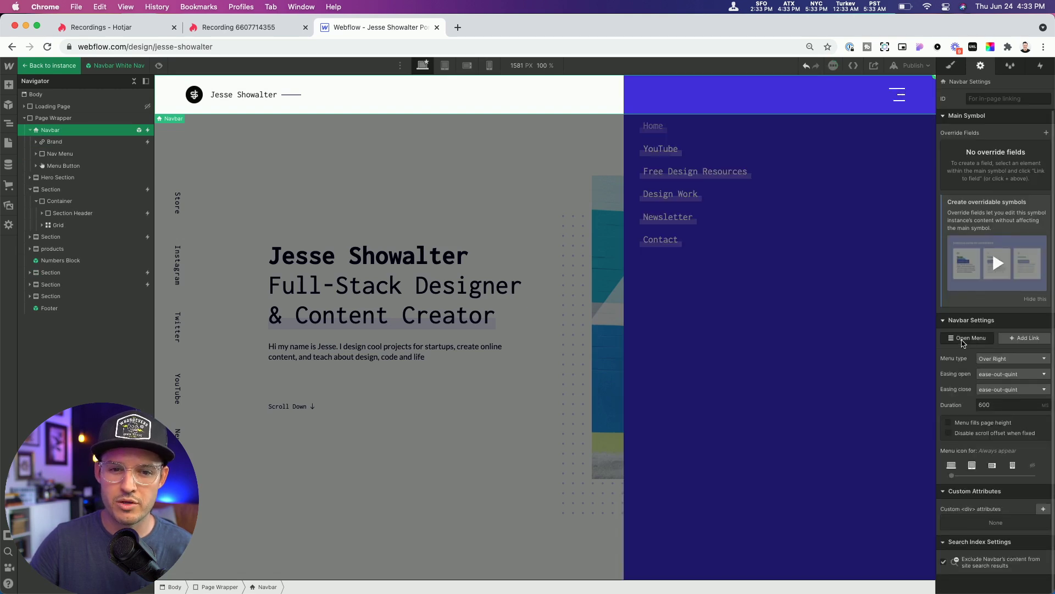
pyautogui.click(674, 172)
pyautogui.doubleClick(684, 172)
pyautogui.press('Escape')
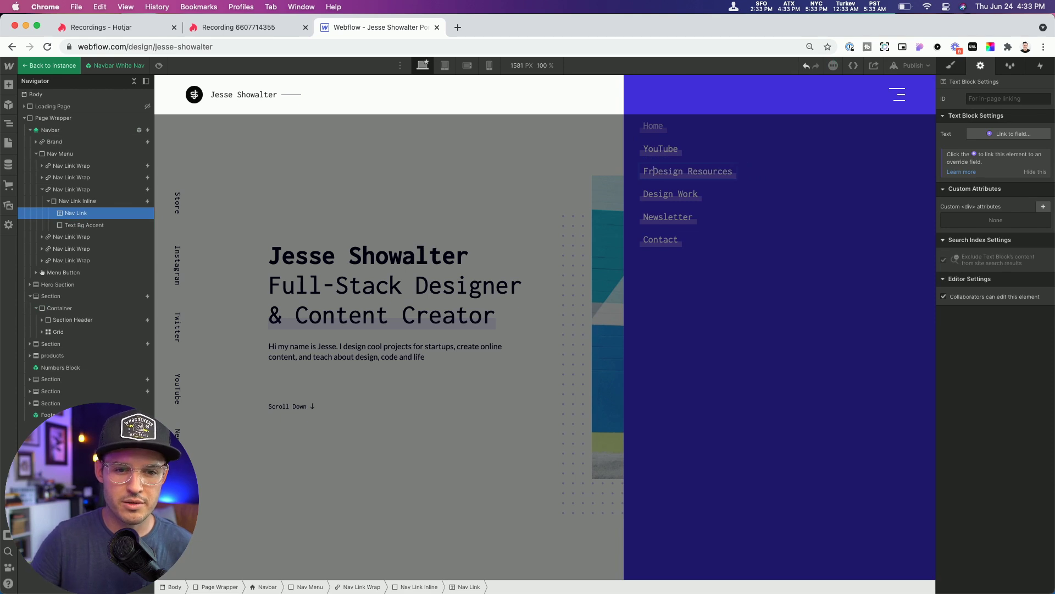
# Delete the Home link from the navigation menu.
pyautogui.click(713, 199)
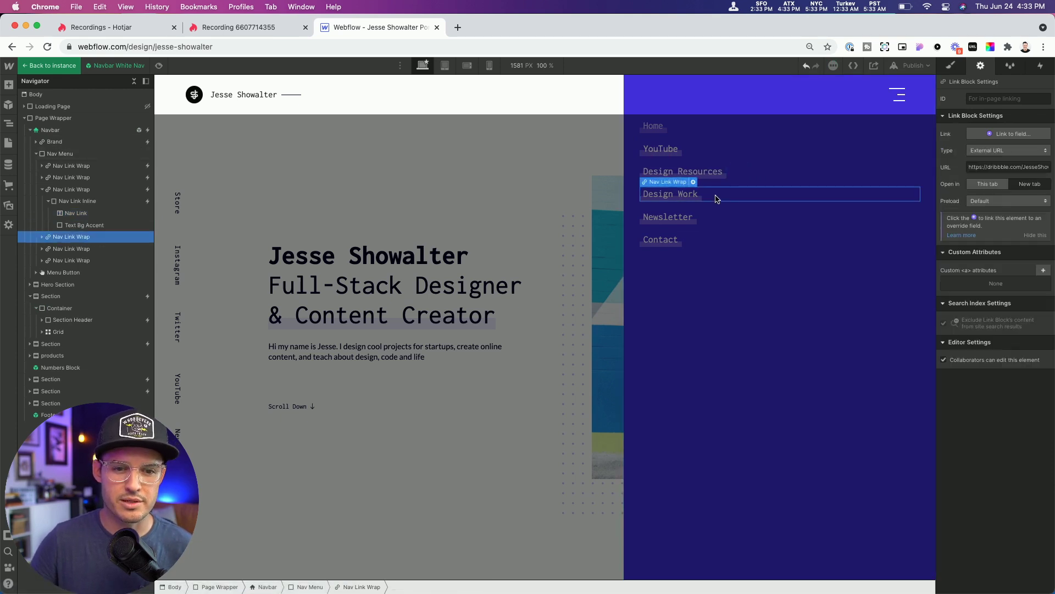
pyautogui.press('Up')
pyautogui.press('Up')
pyautogui.press('Up')
pyautogui.press('Delete')
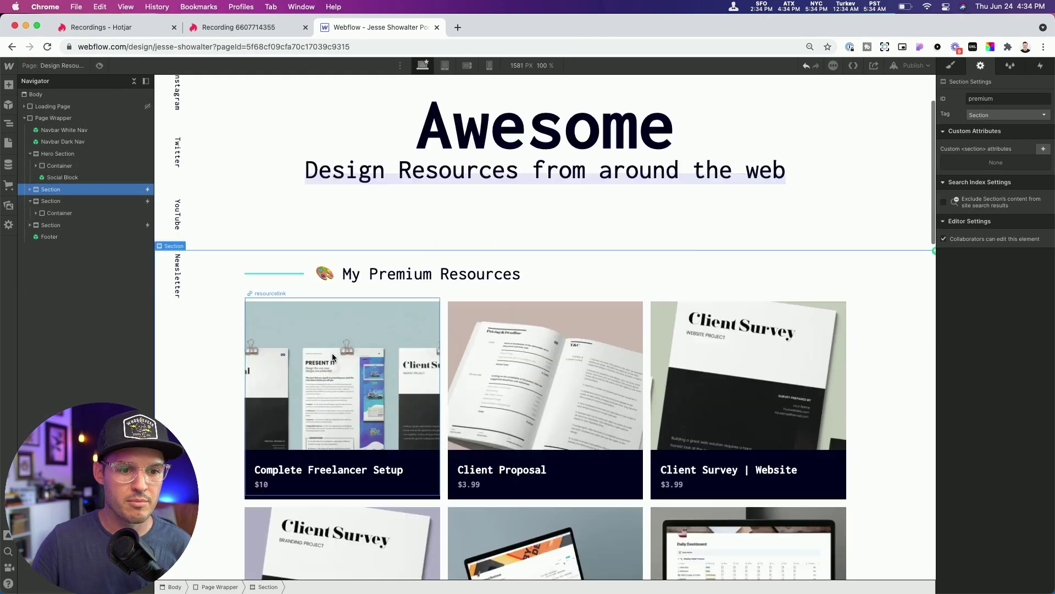
pyautogui.click(80, 260)
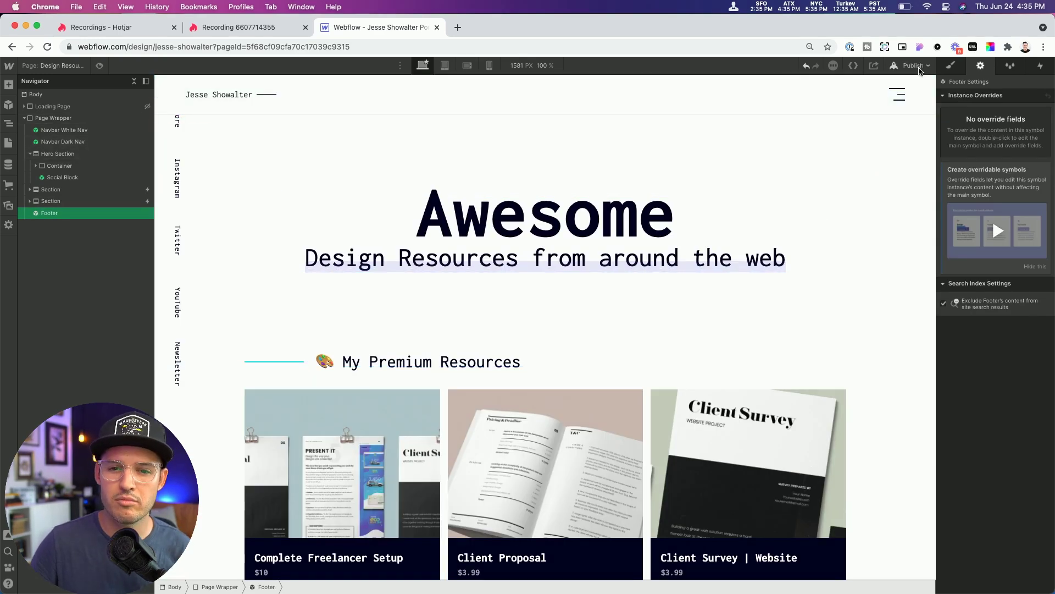
# Publish the site to the selected domains and reload the live site in the browser.
pyautogui.click(919, 67)
pyautogui.click(876, 208)
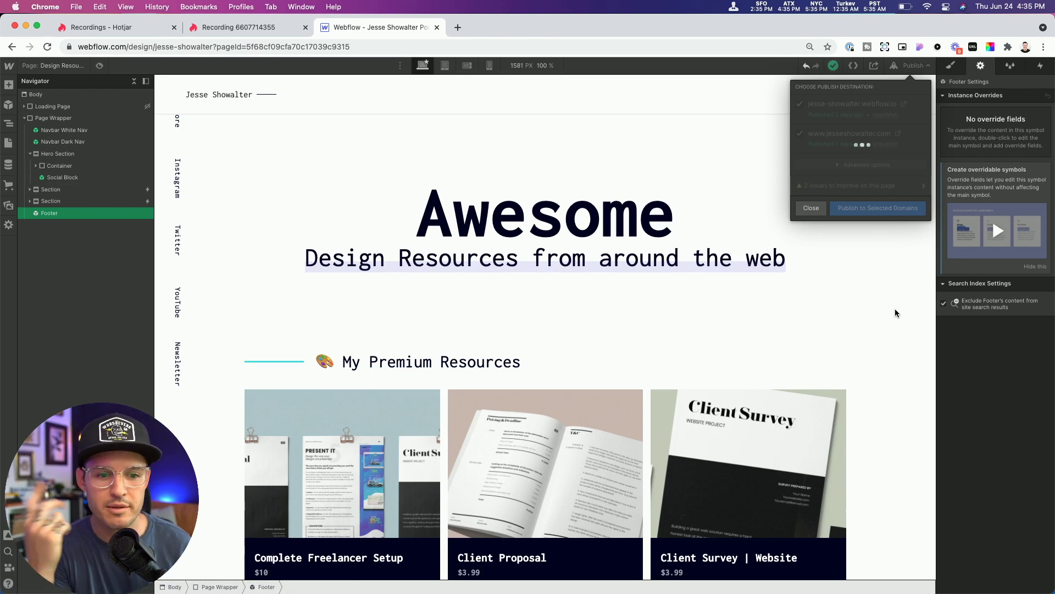
pyautogui.press('super+Tab')
pyautogui.press('super+r')
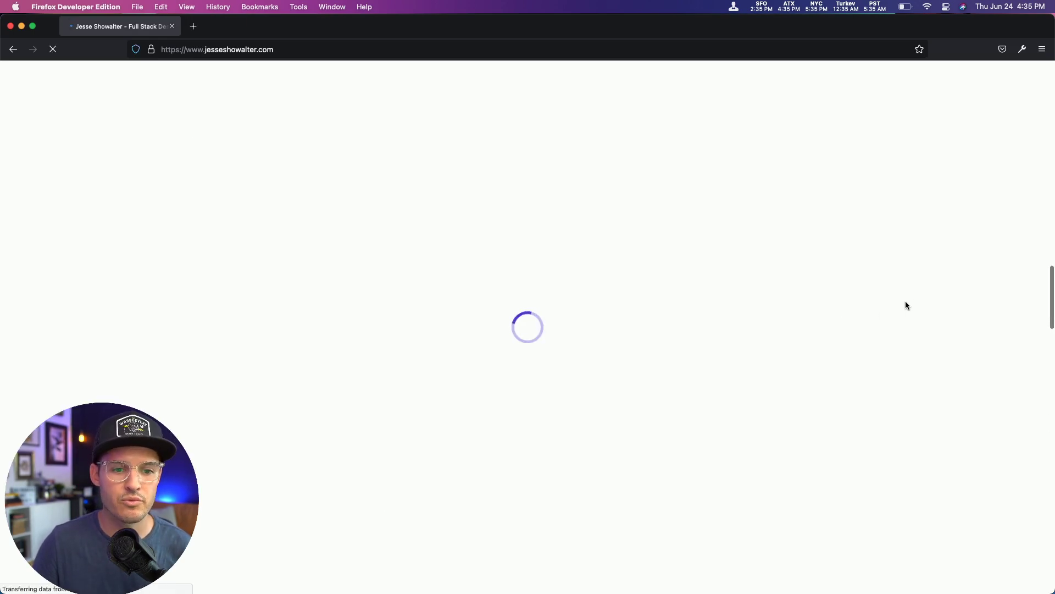
# Review the updated live homepage, then open Design Resources from the site's menu.
pyautogui.scroll(10, 901, 303)
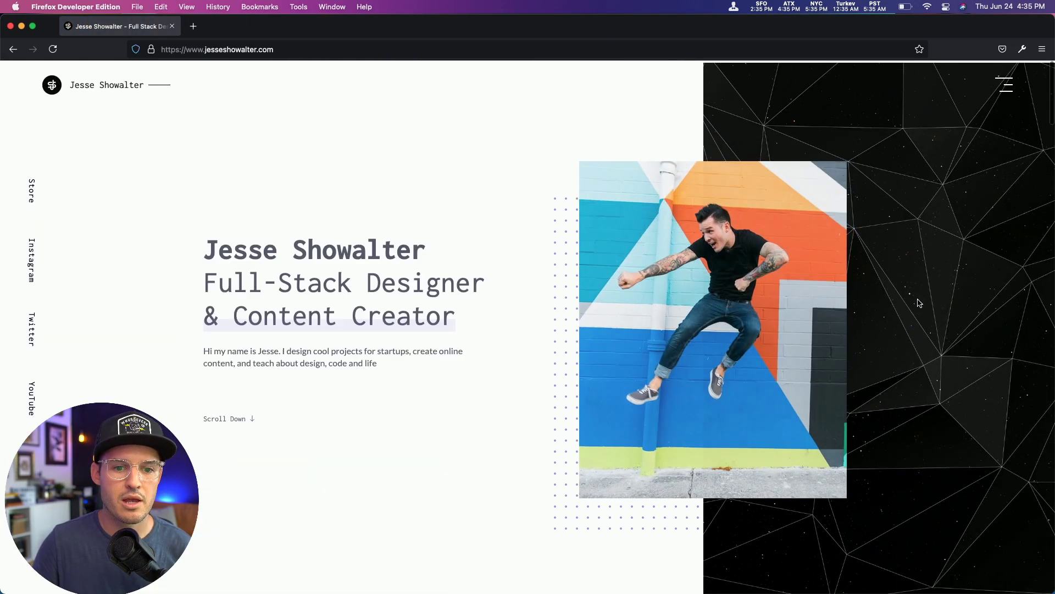
pyautogui.scroll(-7, 917, 300)
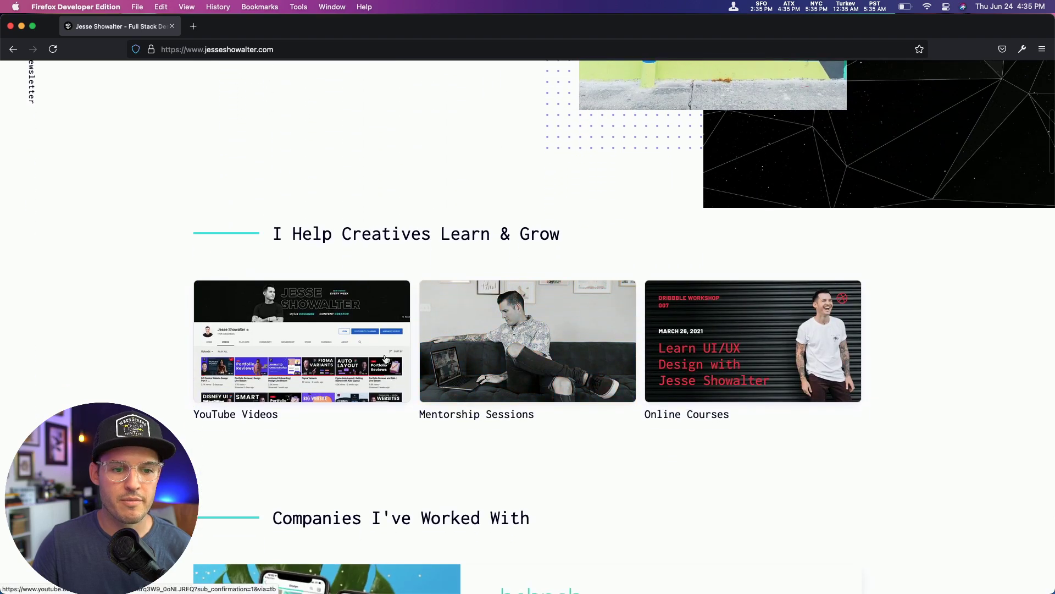
pyautogui.scroll(-12, 727, 316)
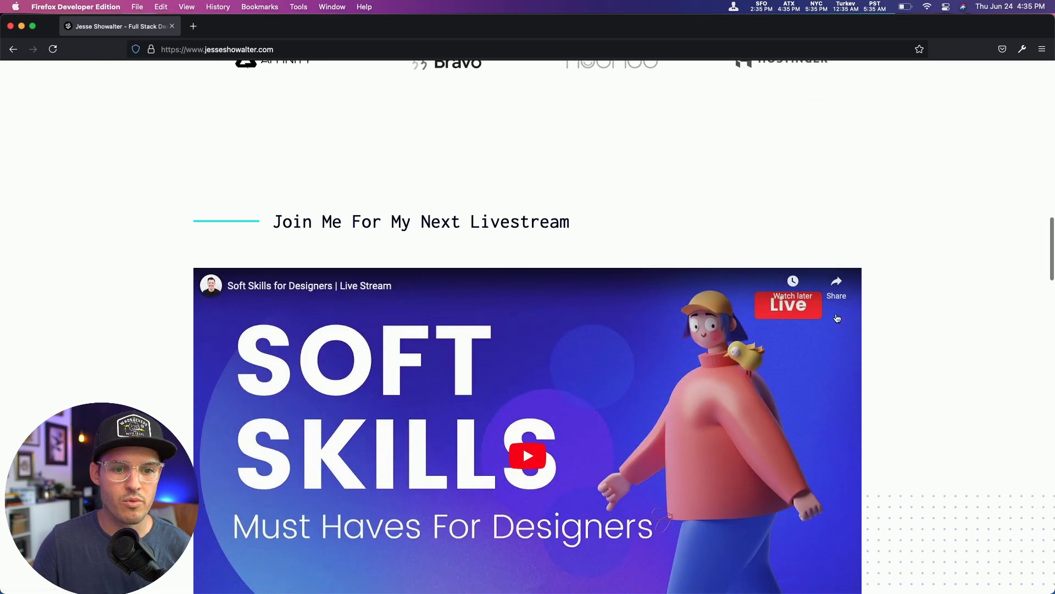
pyautogui.scroll(-5, 858, 324)
pyautogui.scroll(12, 874, 327)
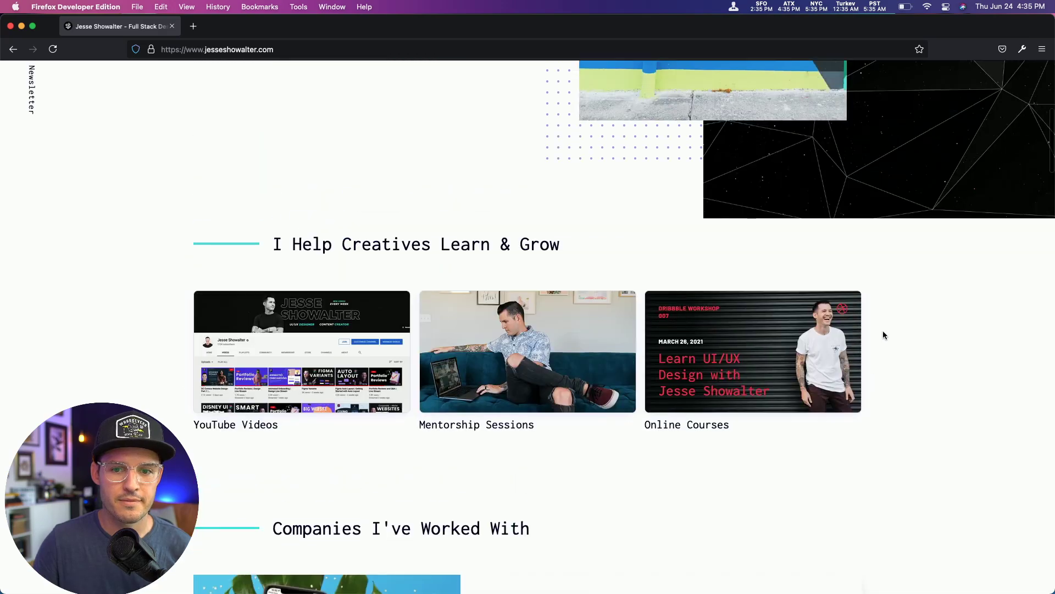
pyautogui.scroll(6, 883, 334)
pyautogui.click(1002, 83)
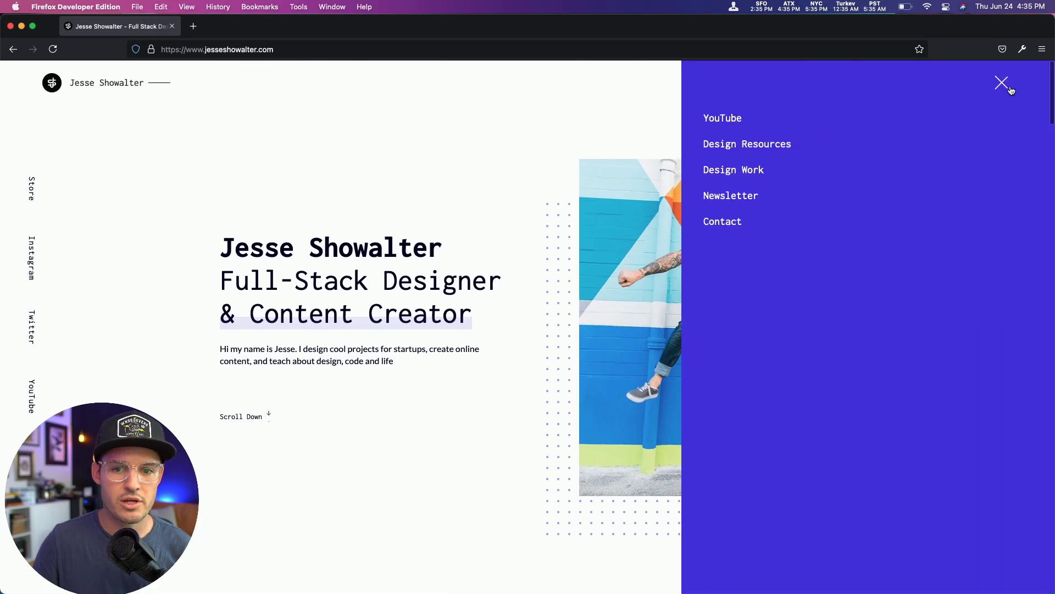
pyautogui.click(703, 146)
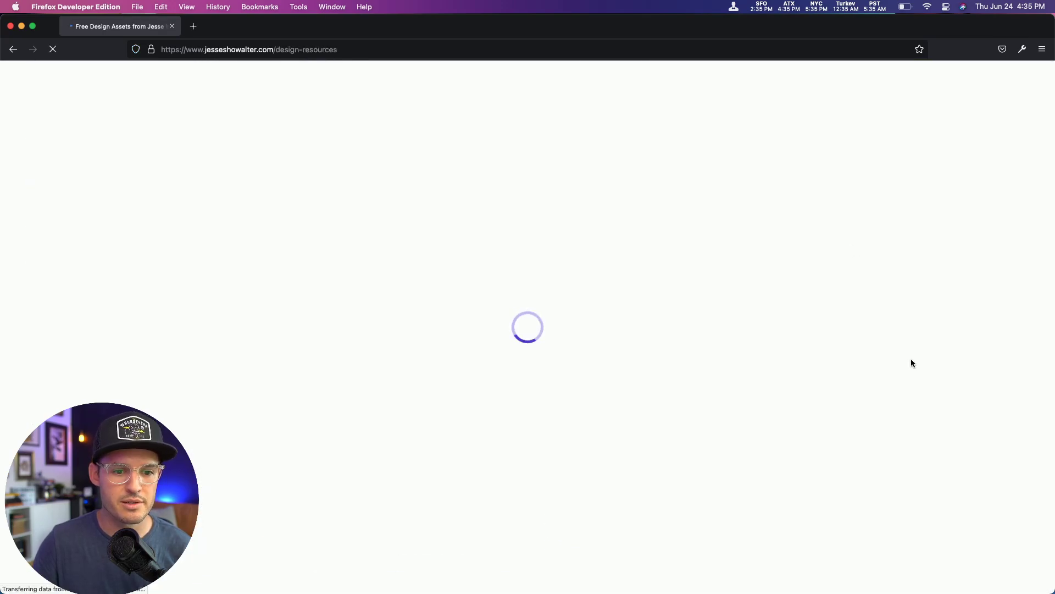